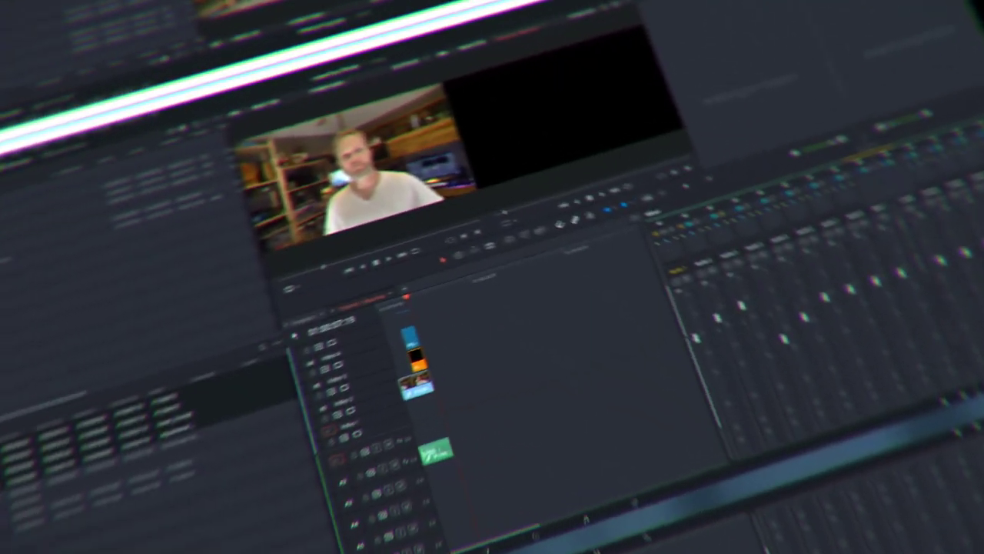
- Drop a Fusion Composition clip on V2 after the existing clips and open it in Fusion
left_click(96, 27)
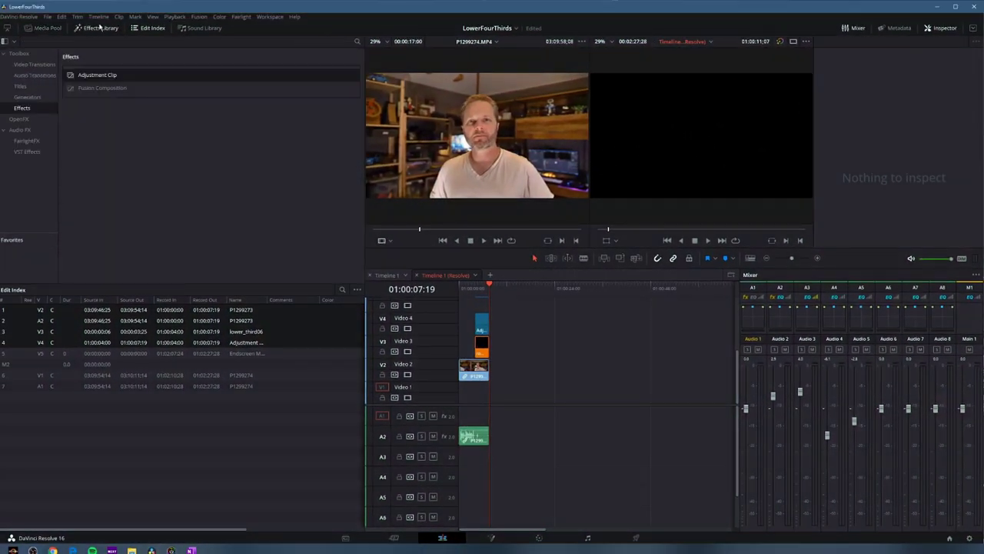
left_click(104, 88)
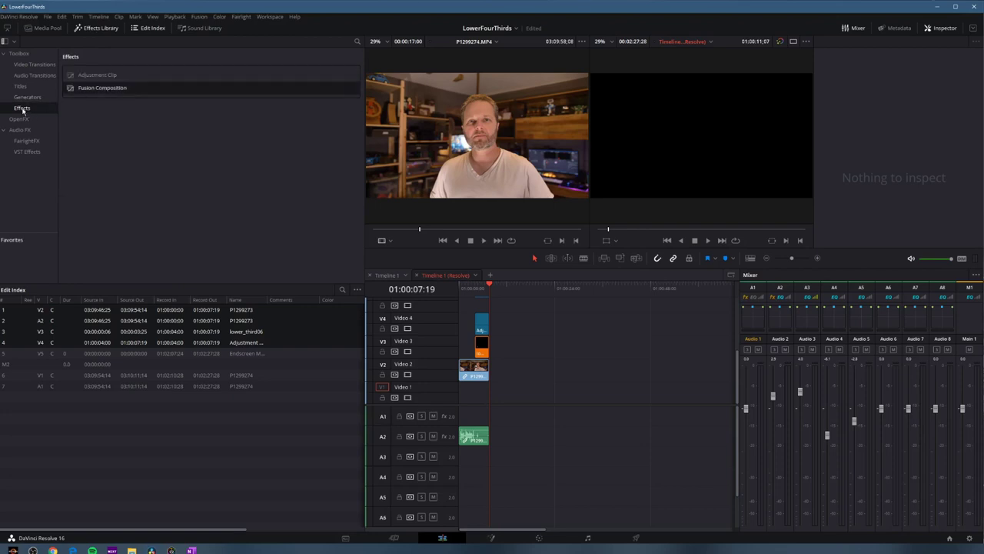
left_click_drag(107, 91, 513, 373)
left_click(509, 285)
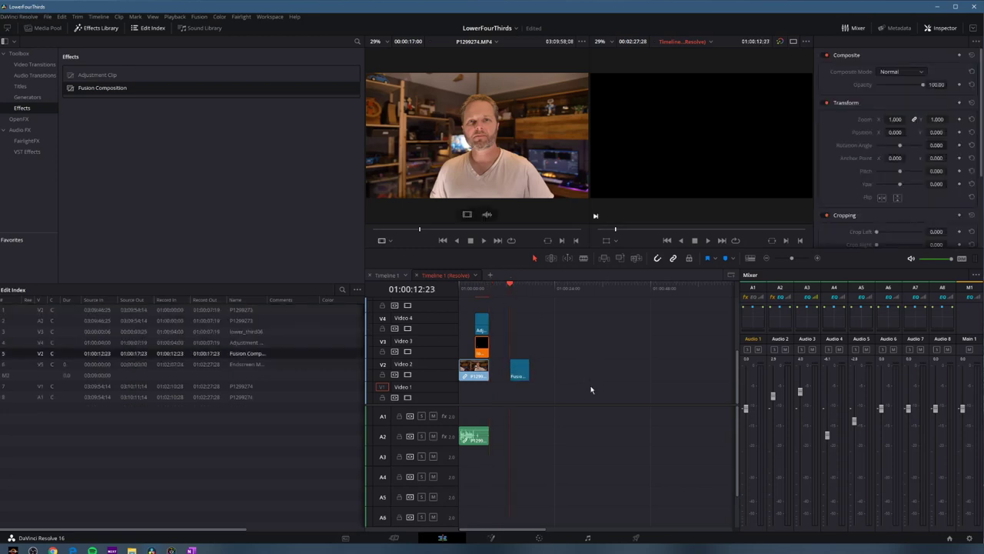
left_click(522, 371)
left_click(493, 539)
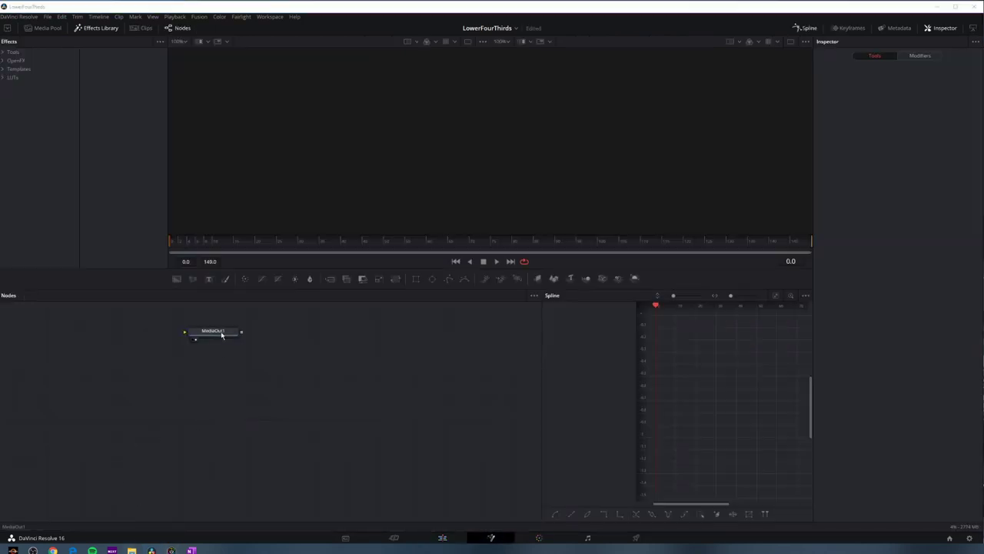
- Add a Background node via the 'bg' tool search and place it level with MediaOut1
left_click_drag(473, 396, 444, 414)
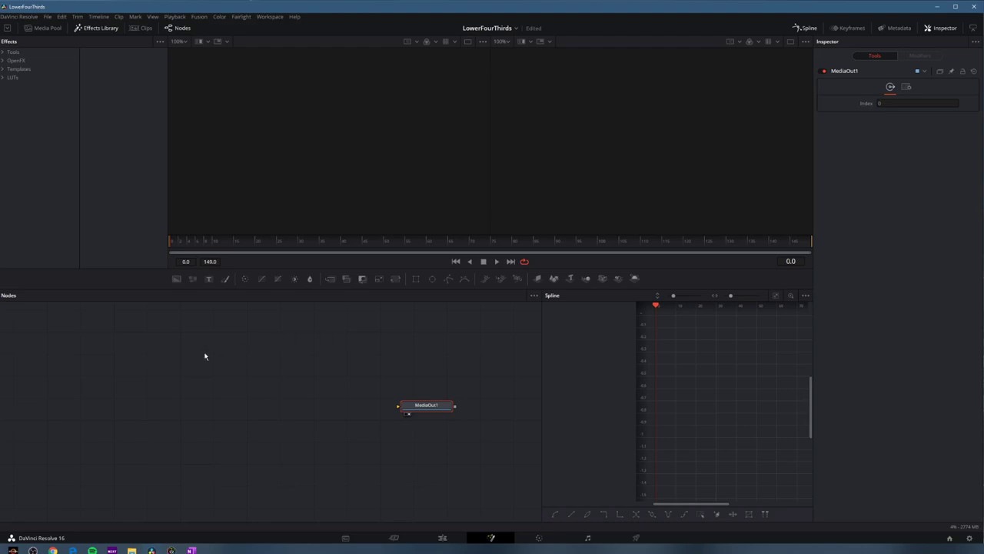
left_click(236, 400)
key("shift+space")
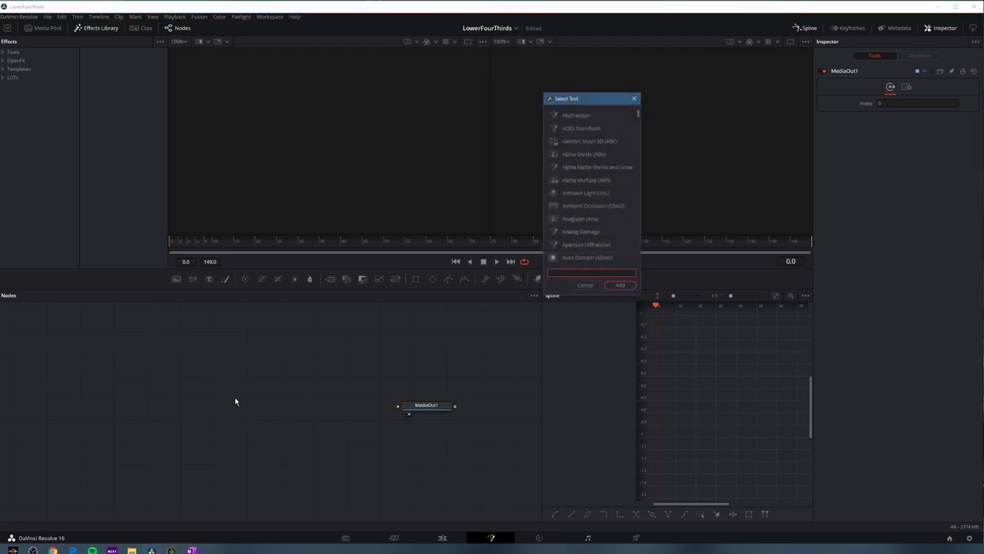
type("bg")
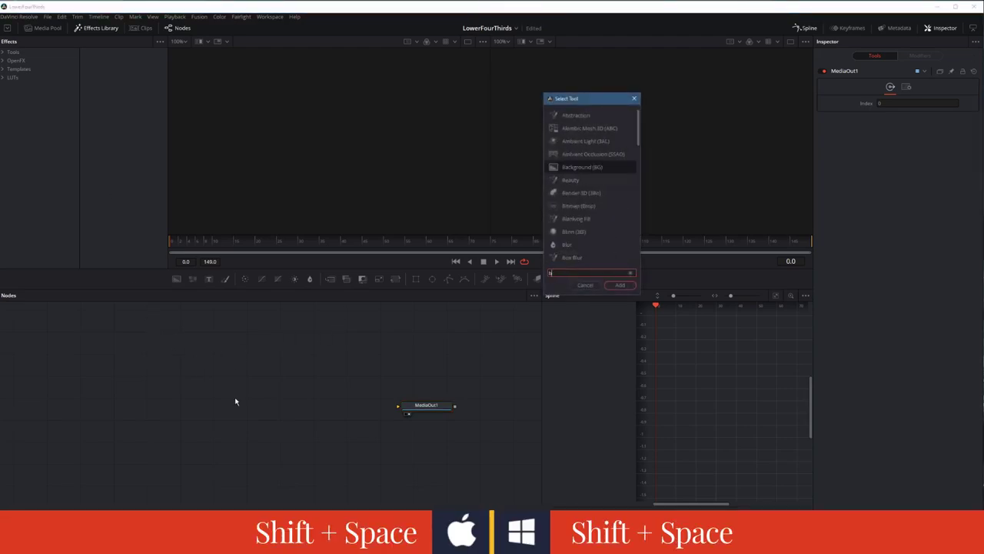
key("Return")
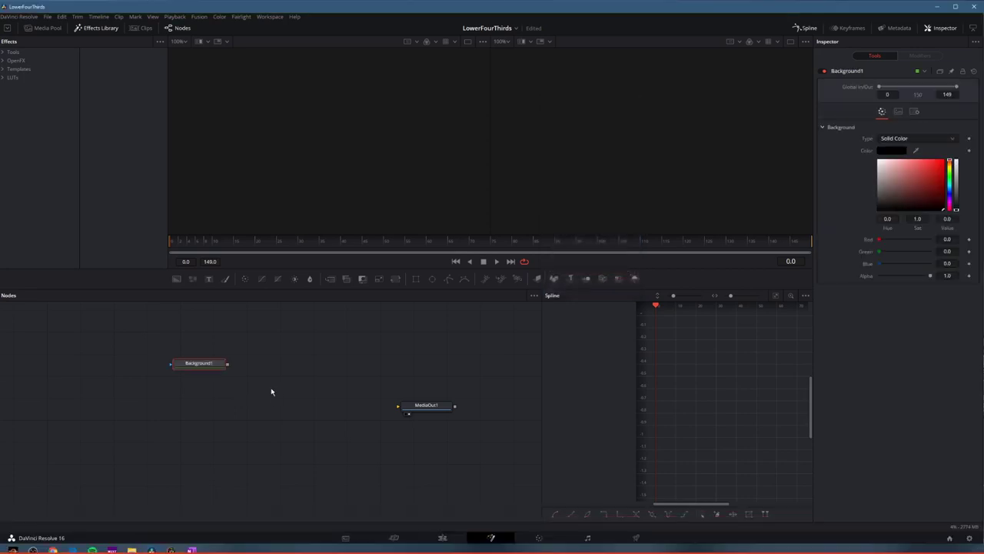
left_click_drag(183, 366, 400, 406)
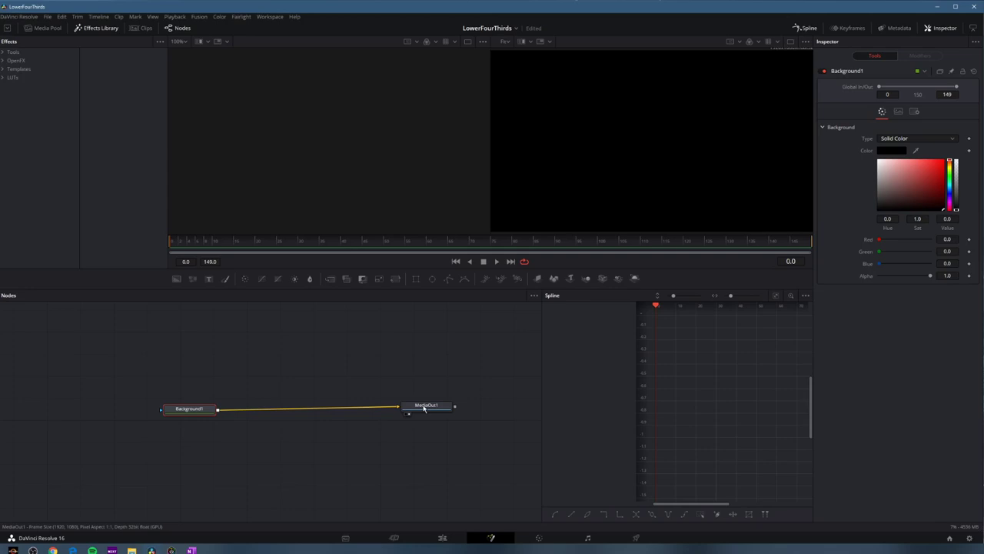
- Show MediaOut1's output fitted in the right viewer and reposition Background1
left_click_drag(424, 408, 327, 162)
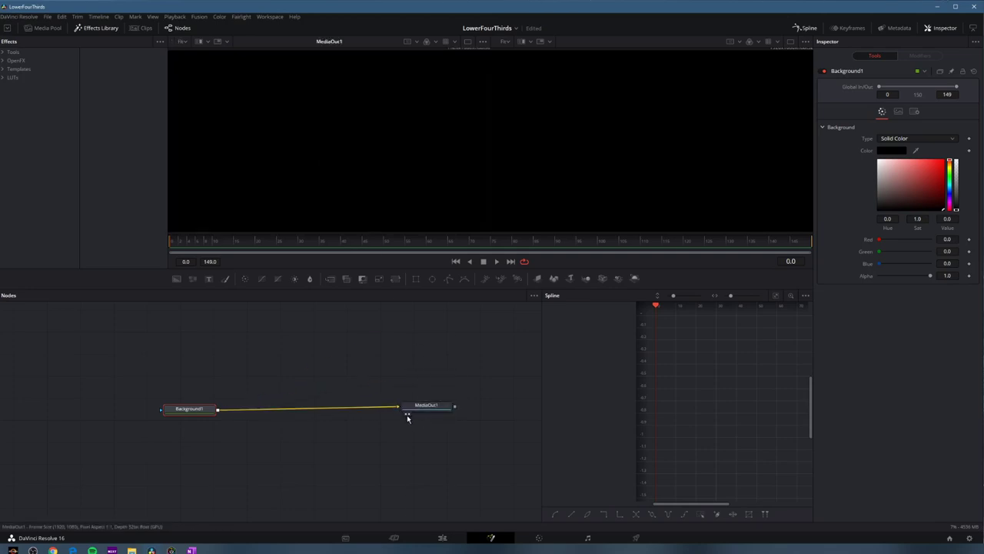
left_click(408, 414)
left_click_drag(186, 409, 139, 406)
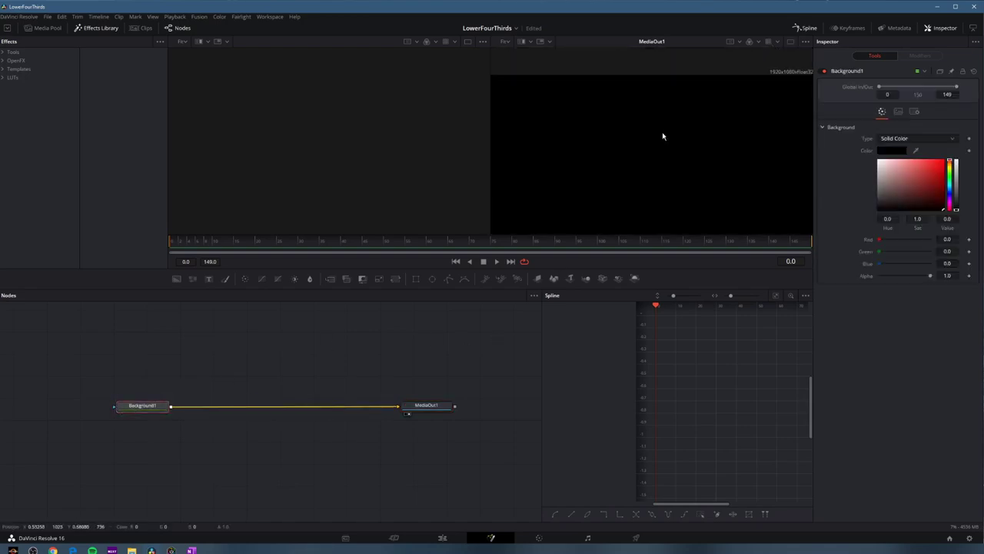
key("ctrl+f")
left_click_drag(659, 163, 657, 149)
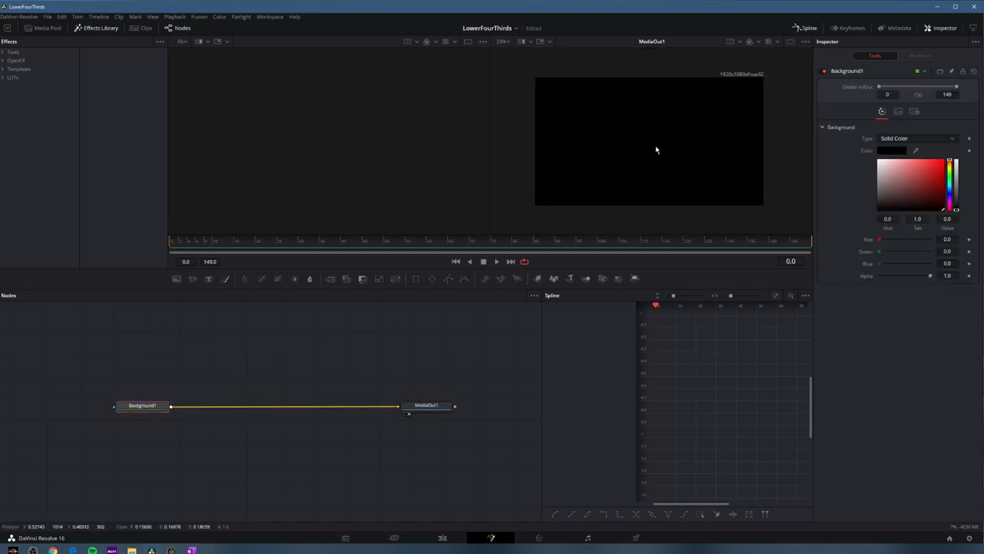
left_click_drag(144, 408, 214, 410)
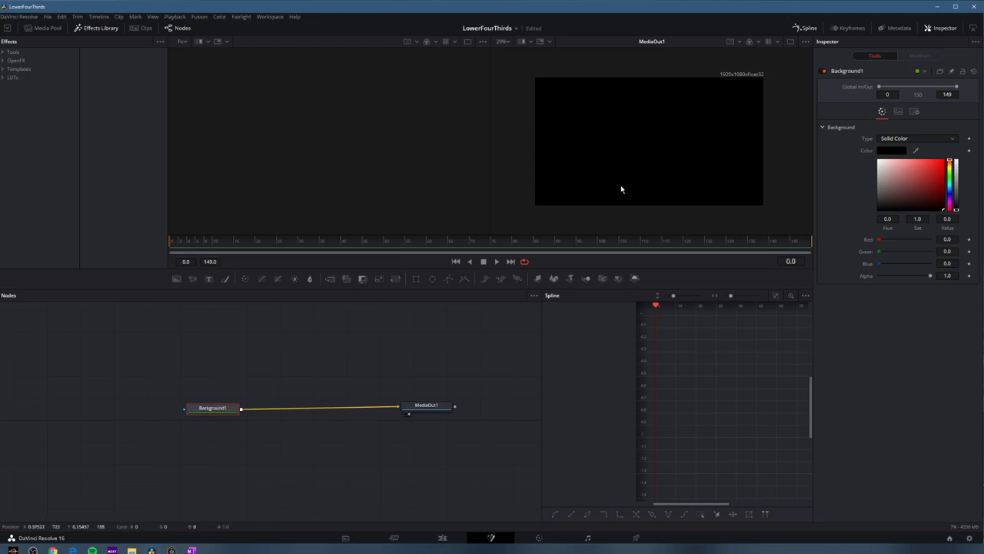
left_click_drag(227, 410, 166, 345)
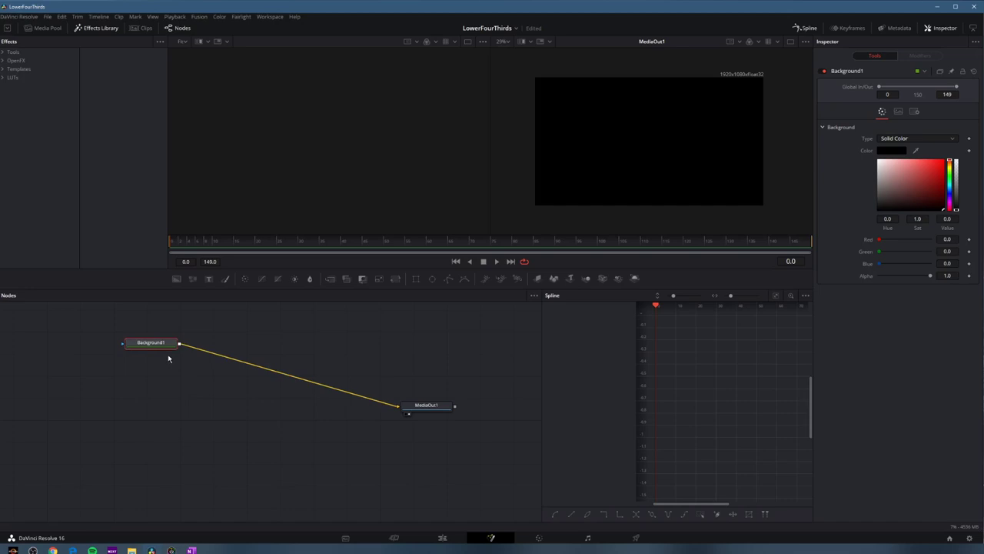
- Insert a Transform node below Background1 and view Transform1's output in the left viewer
key("shift+space")
type("back")
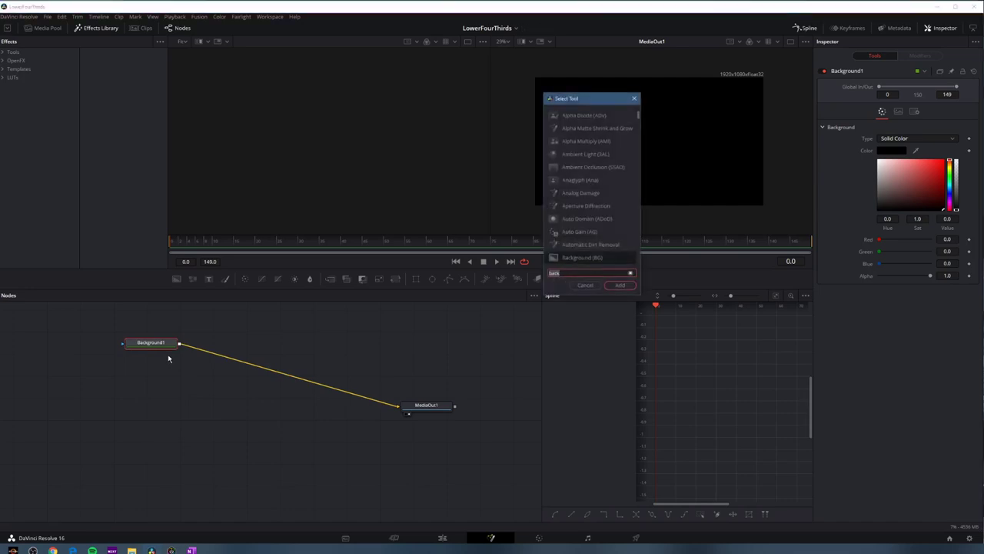
key("BackSpace")
key("BackSpace")
key("BackSpace")
key("BackSpace")
type("transform")
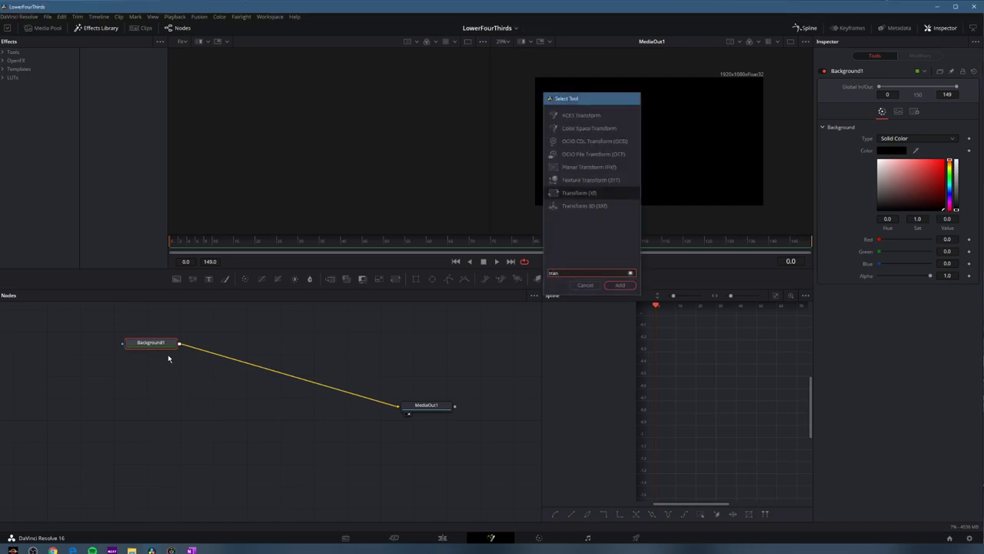
key("Return")
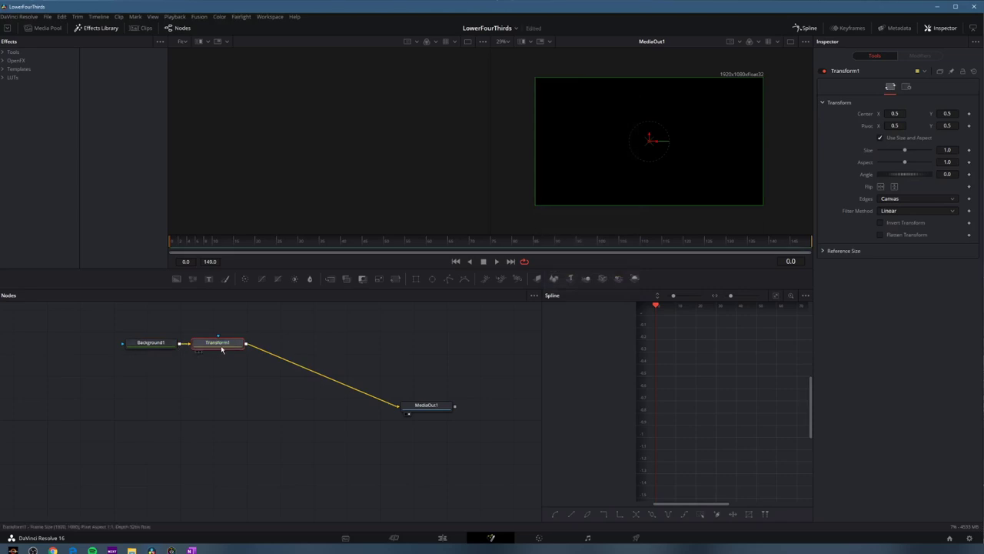
left_click_drag(219, 346, 153, 388)
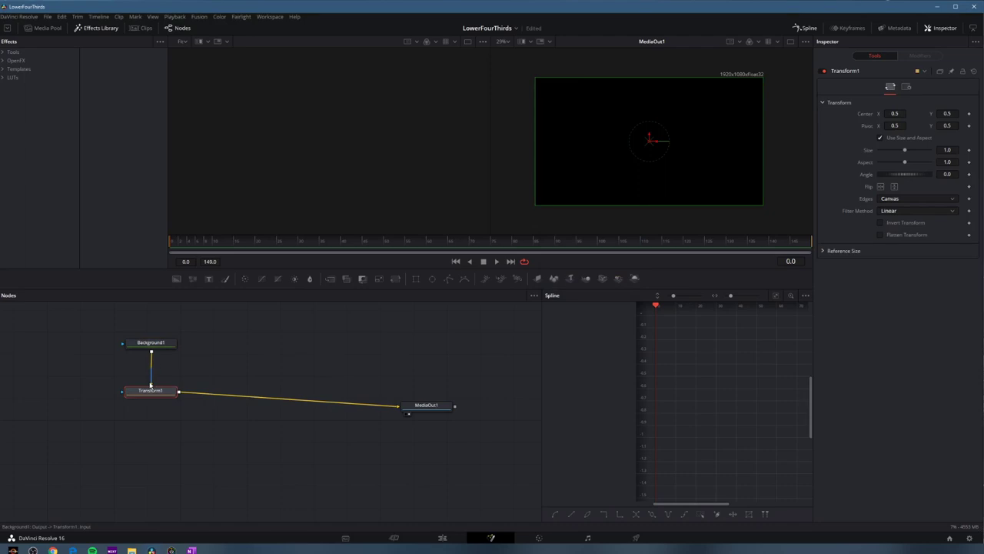
mouse_move(156, 346)
left_mouse_down()
mouse_move(156, 317)
mouse_move(154, 346)
left_mouse_up()
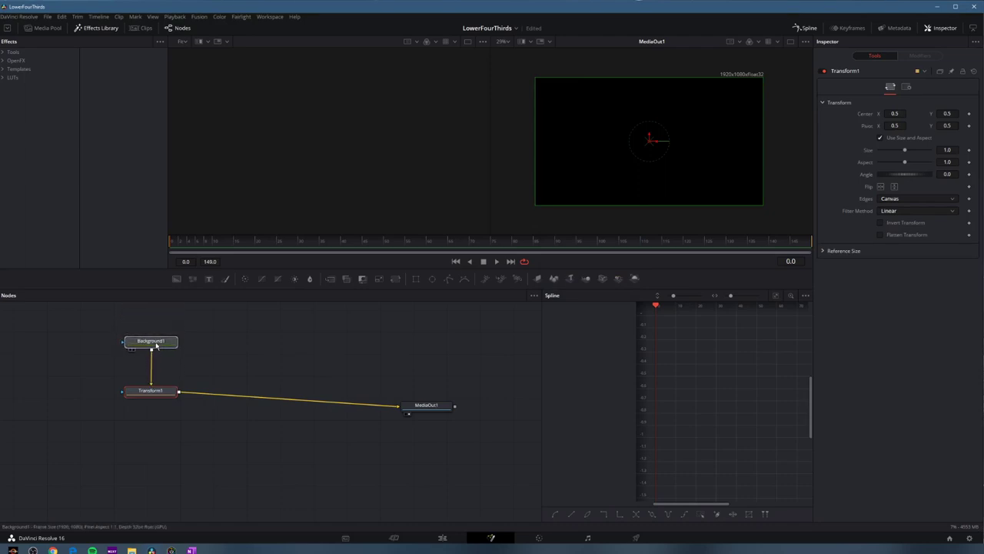
left_click(156, 392)
key("1")
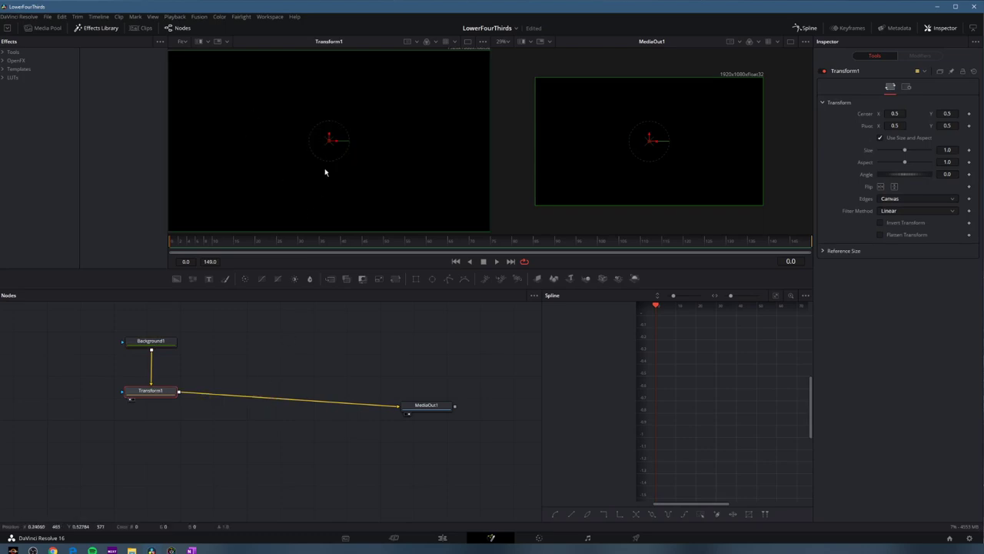
left_click(152, 342)
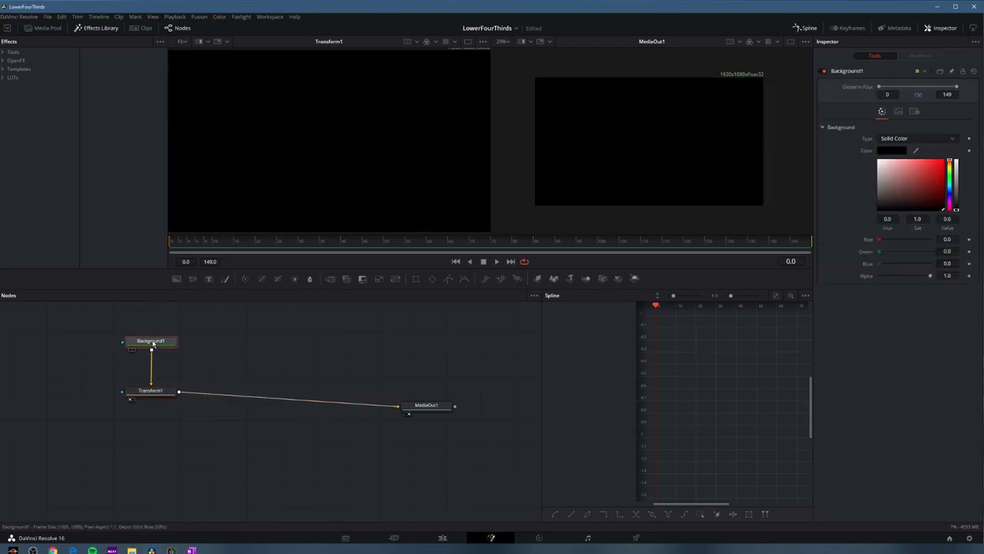
- Make the background cyan and set Transform1 size 0.38, aspect 0.335, centre X -0.193, Y 0.21
left_click_drag(950, 196, 946, 159)
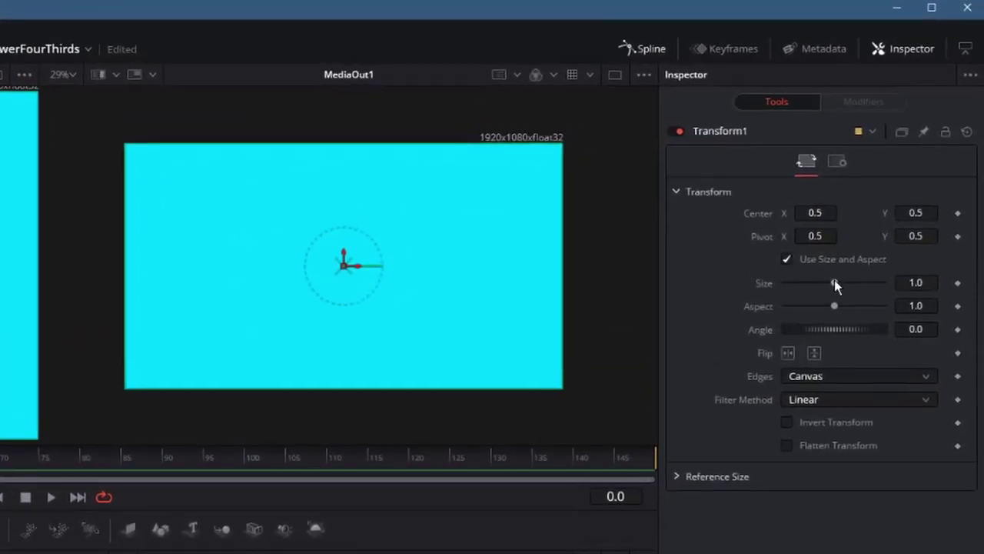
left_click_drag(835, 283, 806, 270)
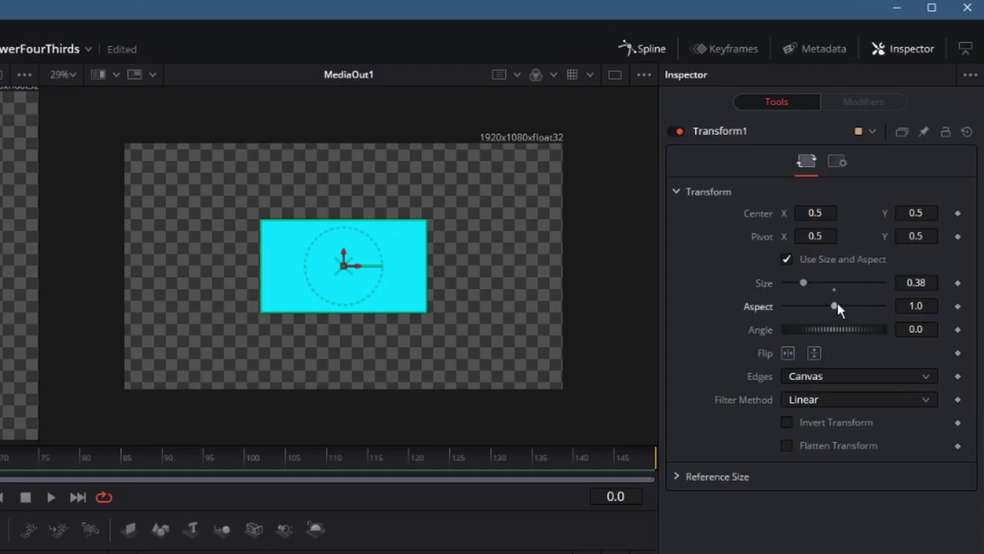
left_click_drag(834, 306, 802, 306)
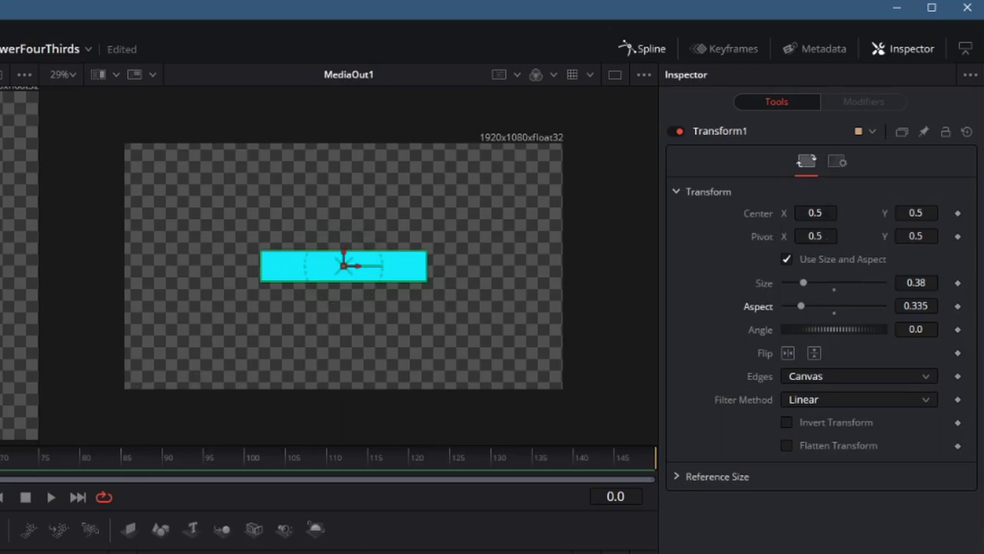
left_click_drag(815, 214, 758, 213)
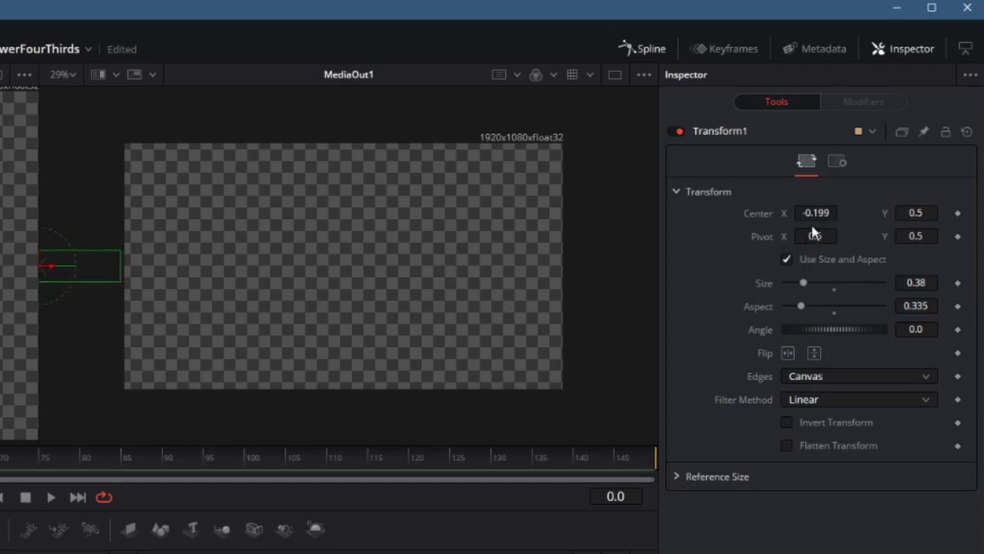
left_click_drag(815, 215, 817, 215)
left_click_drag(915, 213, 902, 213)
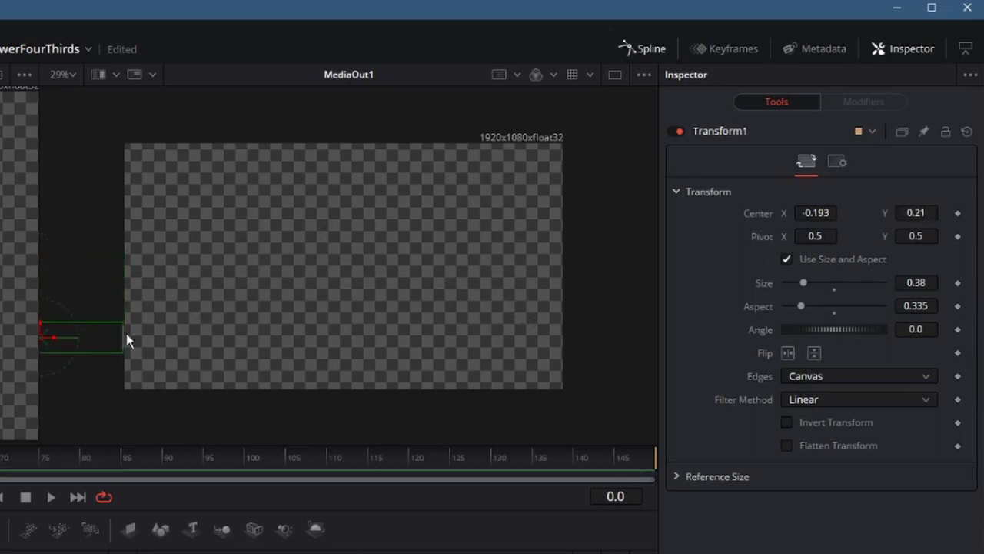
mouse_move(60, 468)
left_mouse_down()
mouse_move(285, 467)
mouse_move(57, 466)
left_mouse_up()
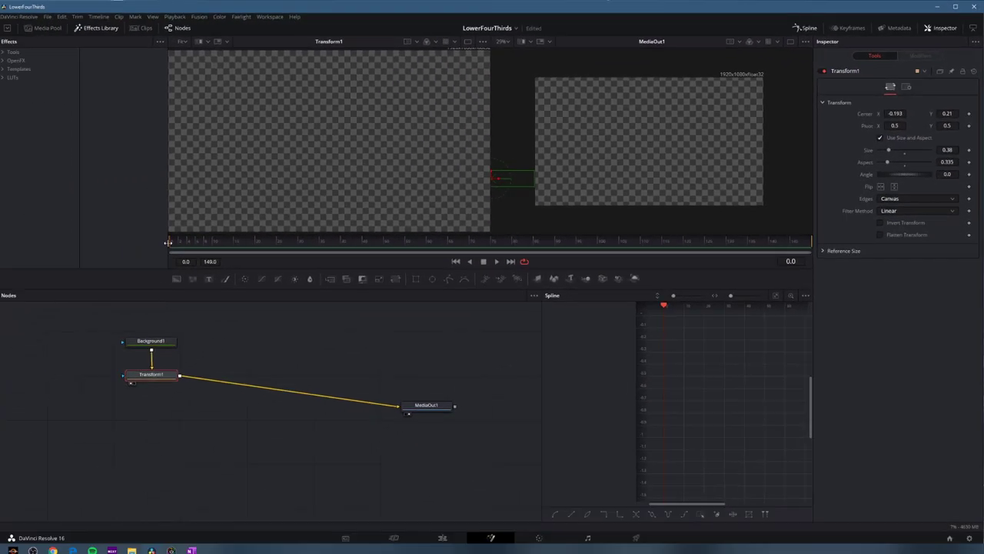
- Keyframe Center X from -0.193 at frame 0 to 0.188 at frame 30, then preview
left_click(968, 114)
left_click(969, 126)
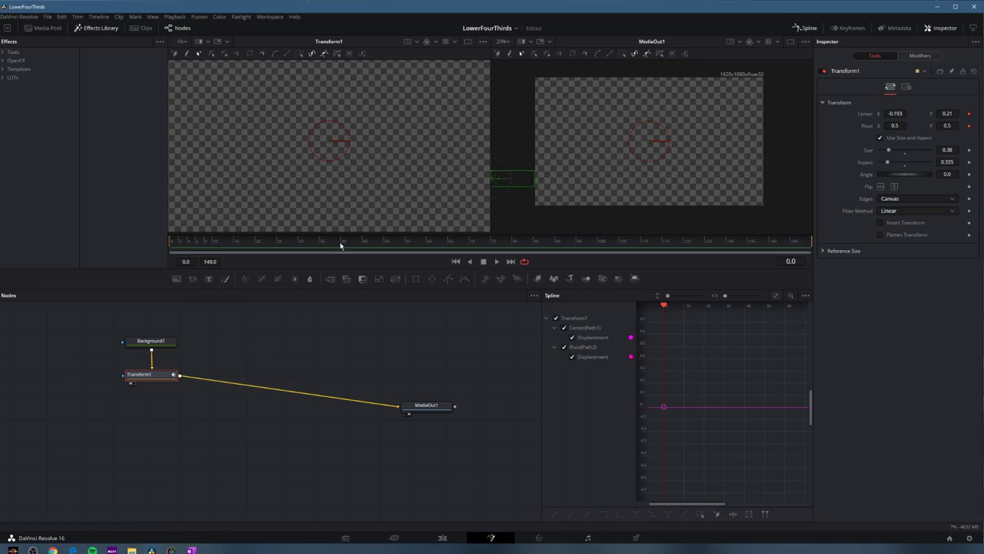
left_click(299, 245)
left_click_drag(896, 113, 940, 113)
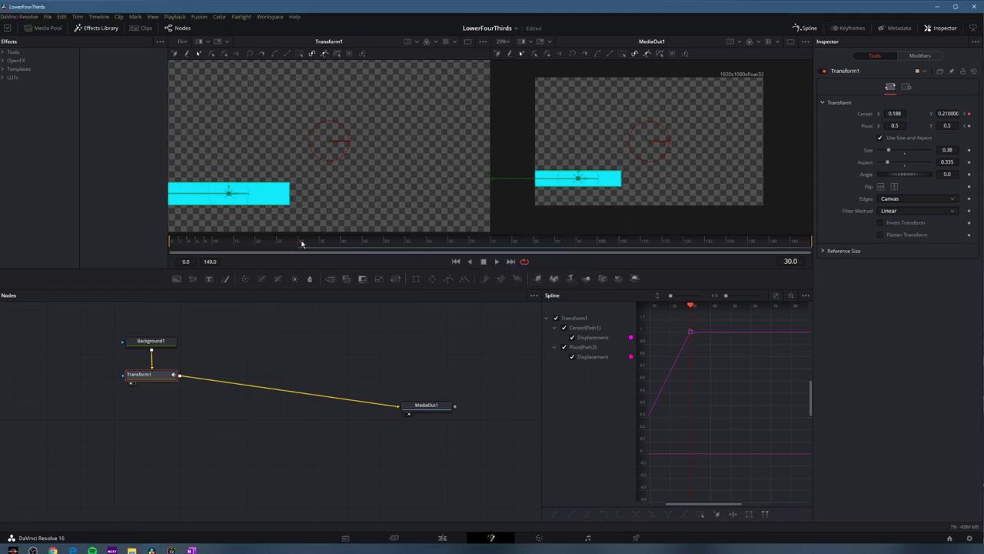
left_click(169, 243)
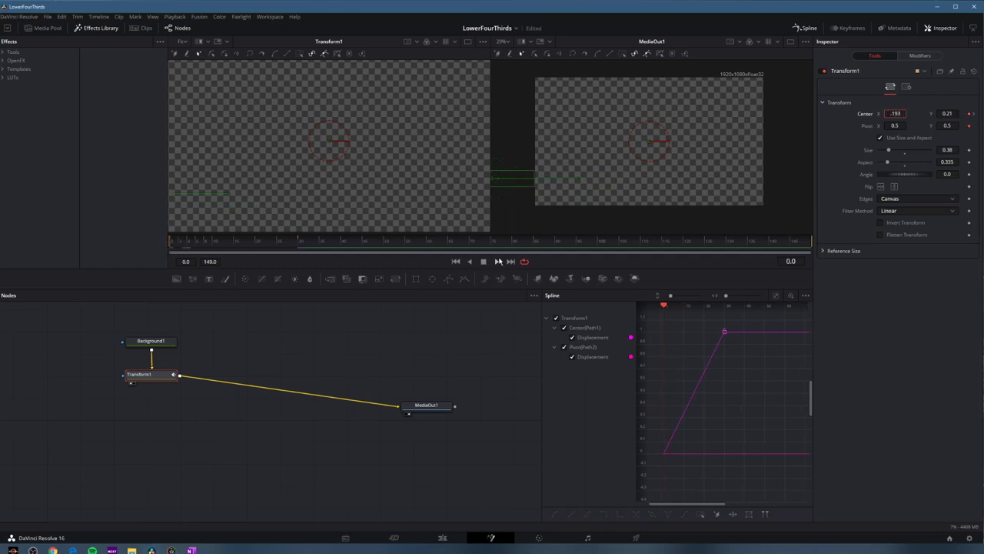
left_click(498, 261)
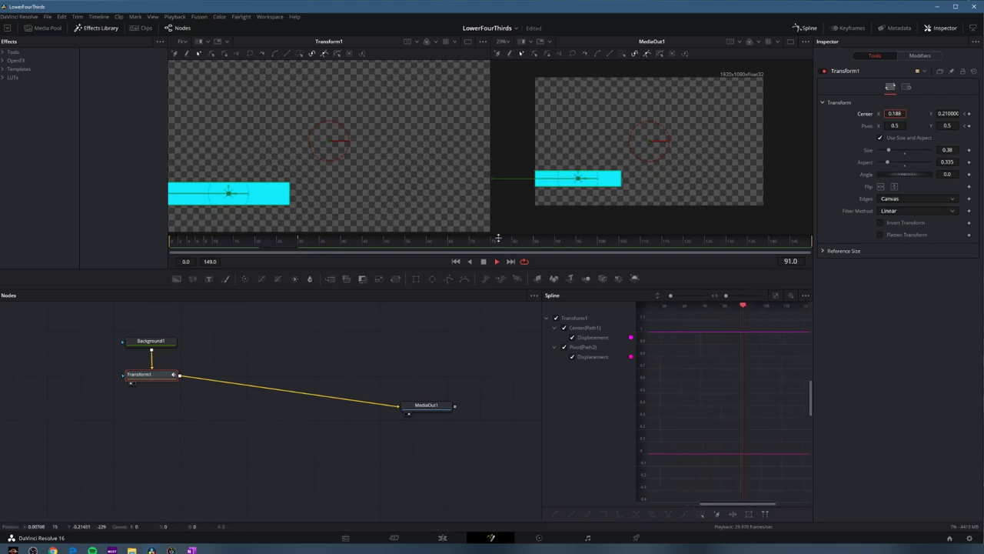
left_click(483, 262)
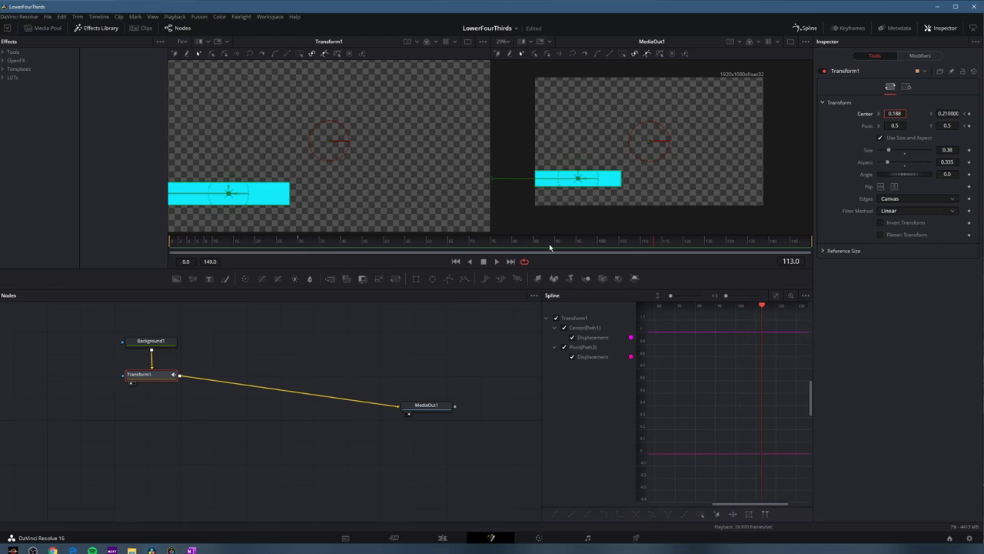
- Save, then smooth the Center keyframes into a steep ease curve in the Spline editor and play it back
key("ctrl+s")
left_click_drag(542, 378, 459, 415)
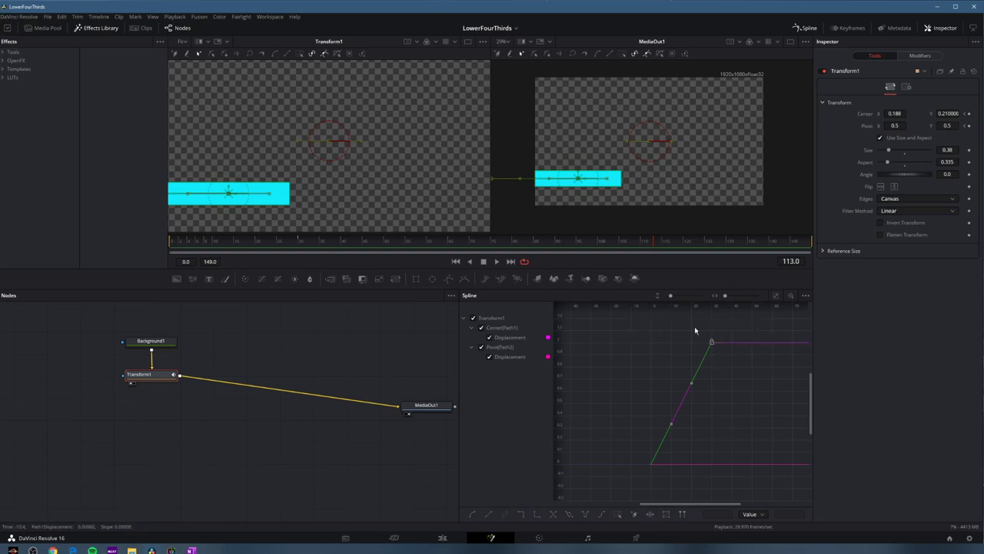
left_click(695, 326)
left_click_drag(622, 323, 737, 483)
key("s")
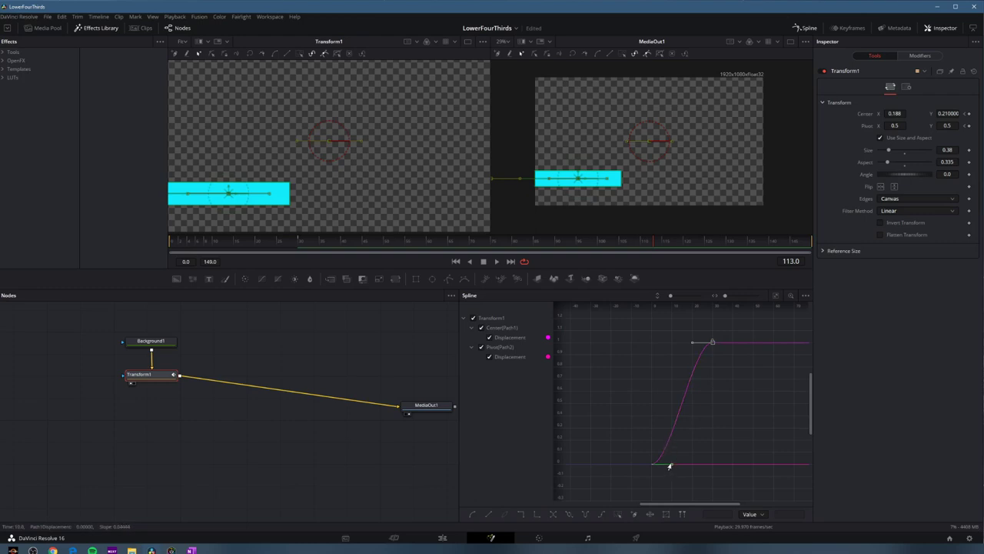
left_click_drag(671, 466, 708, 480)
left_click(695, 346)
left_click(712, 342)
mouse_move(706, 347)
left_mouse_down()
mouse_move(693, 362)
mouse_move(688, 346)
left_mouse_up()
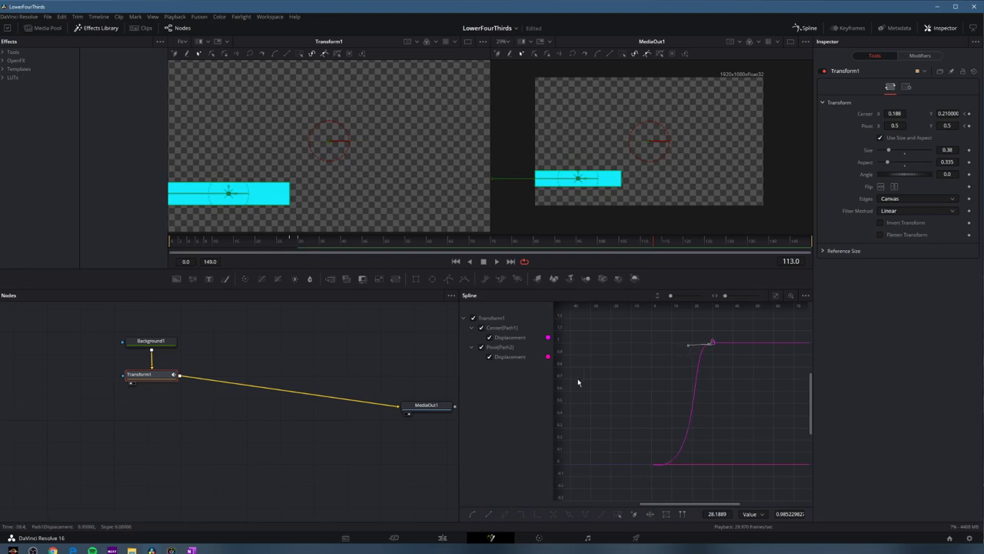
key("space")
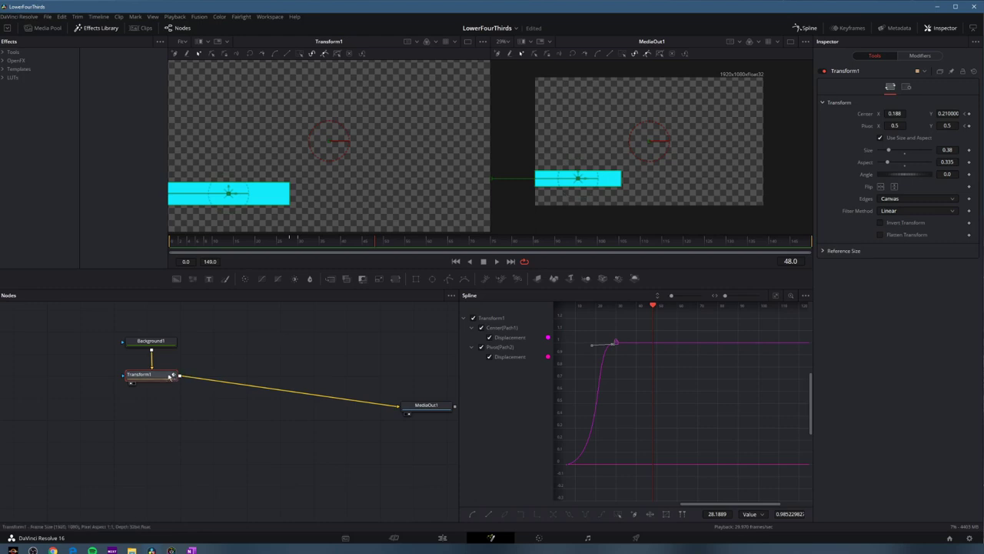
- Rearrange the Background1, Transform1 and MediaOut1 nodes, with Transform1 selected
left_click_drag(169, 375, 121, 391)
left_click_drag(163, 348, 116, 350)
mouse_move(414, 413)
left_mouse_down()
mouse_move(400, 387)
mouse_move(403, 401)
left_mouse_up()
left_click(108, 390)
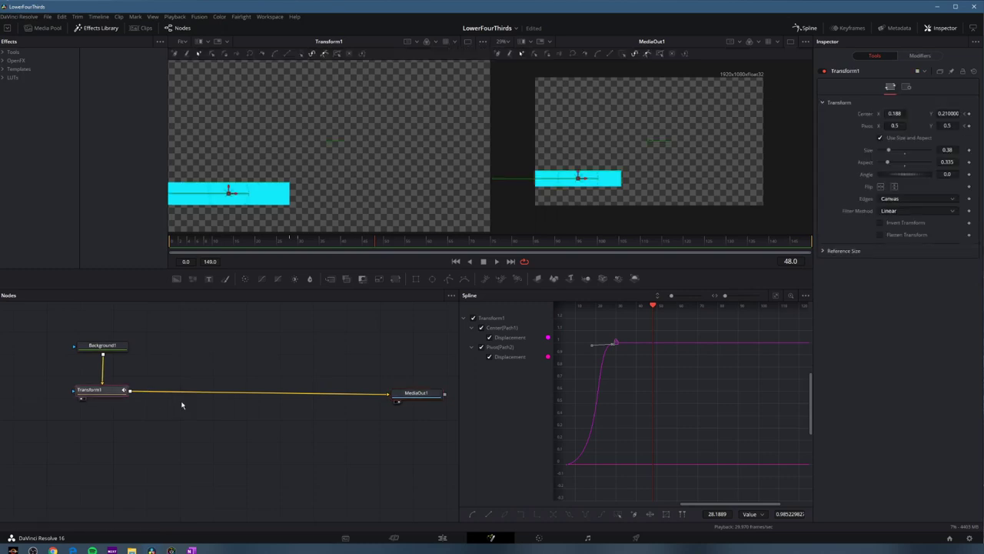
key("shift+space")
type("tran")
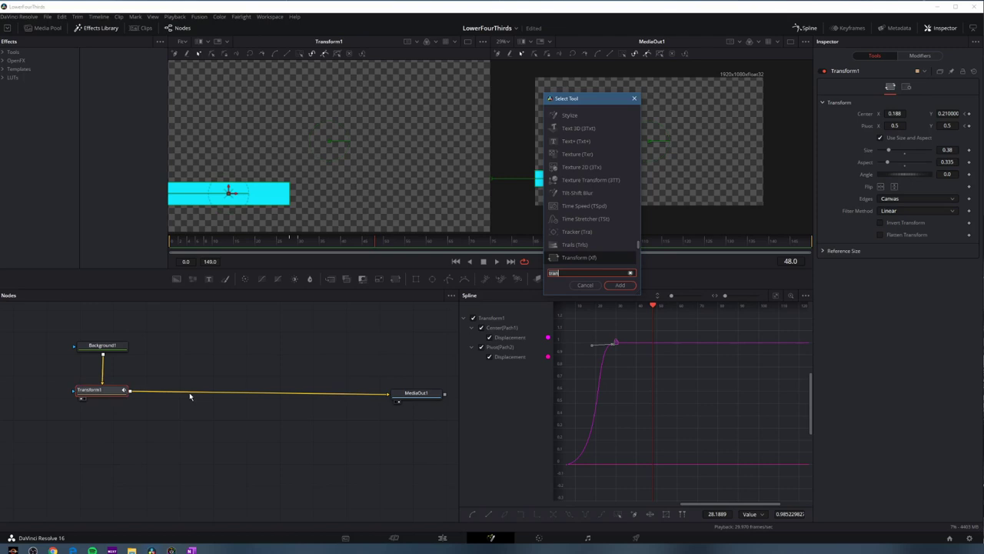
- Insert a Merge node after Transform1 and slide it along the link
key("BackSpace")
key("BackSpace")
key("BackSpace")
key("BackSpace")
type("merg")
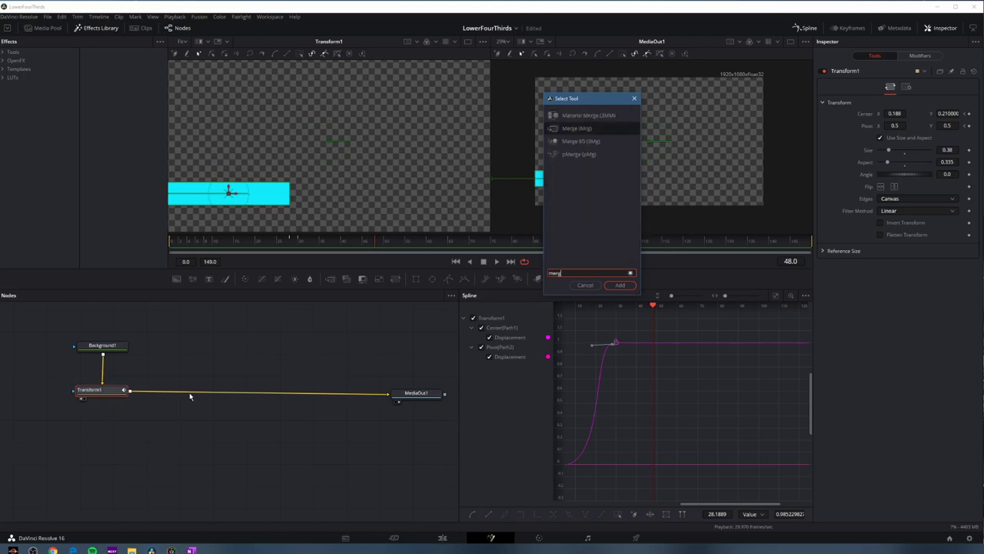
key("Return")
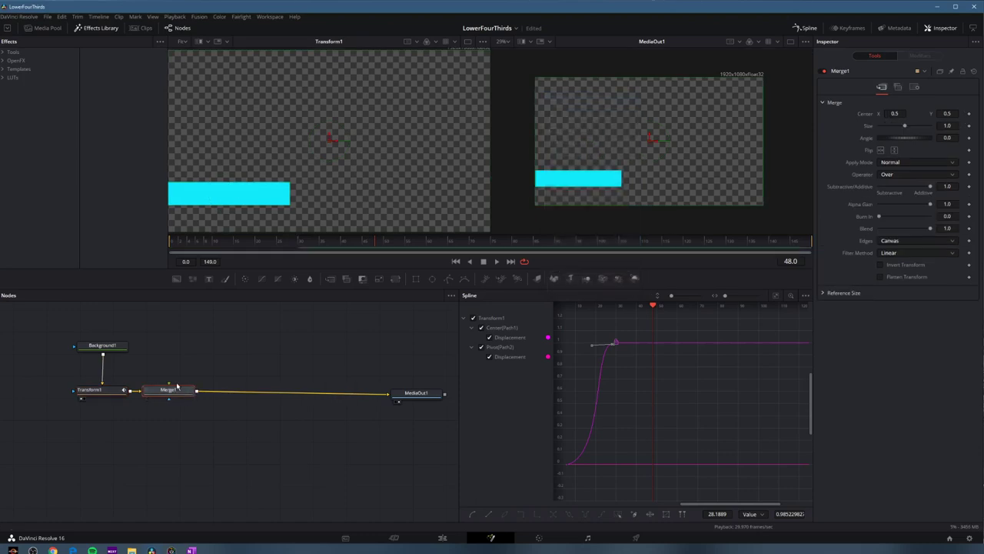
left_click_drag(178, 392, 218, 392)
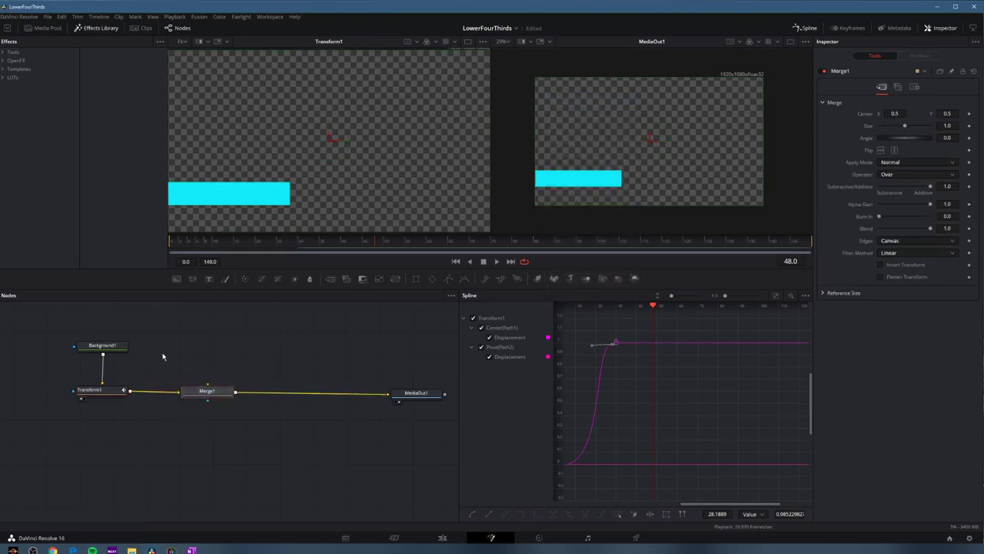
- Add a new Background node (Background2)
key("shift+space")
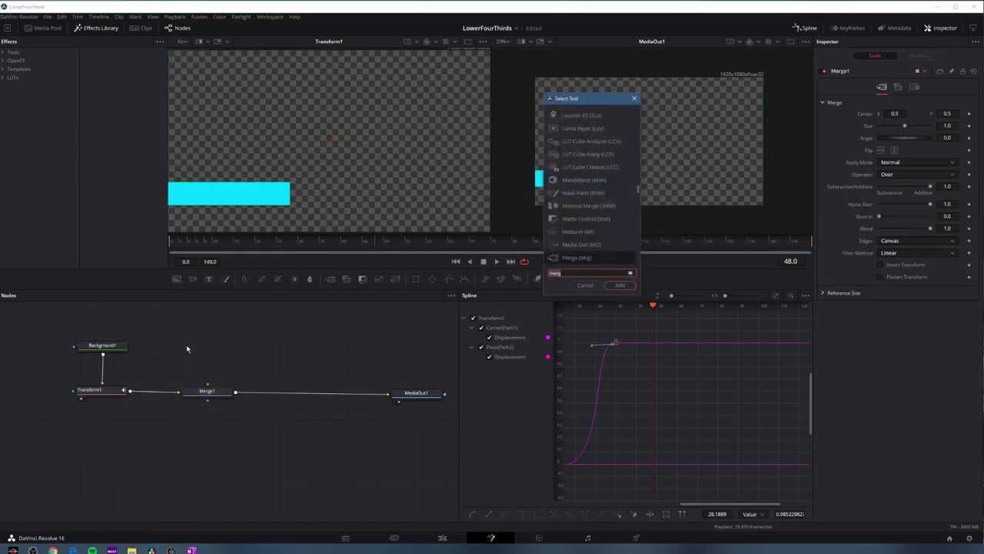
type("back")
key("Return")
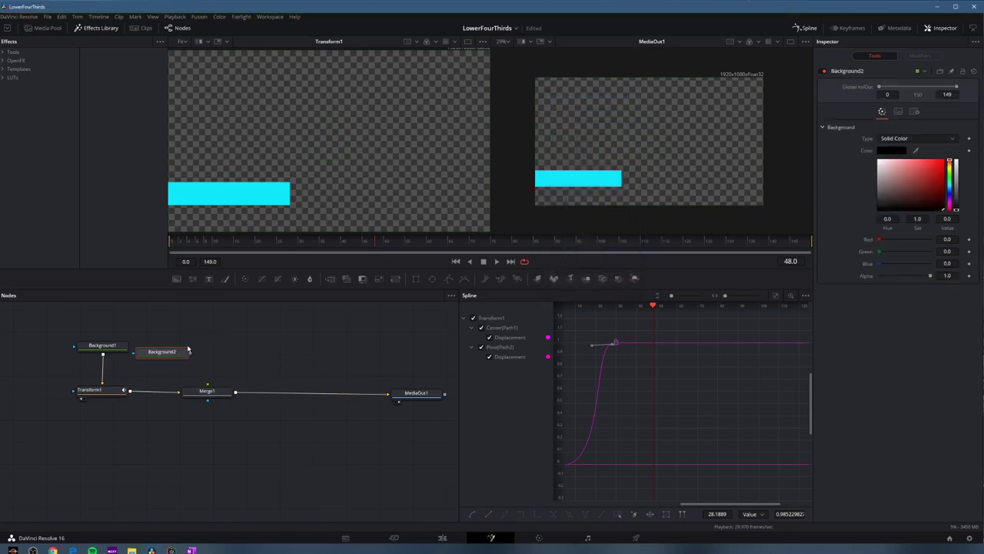
- Wire Background2 into Merge1 and show it in the left viewer
left_click_drag(188, 349, 206, 389)
left_click(216, 397)
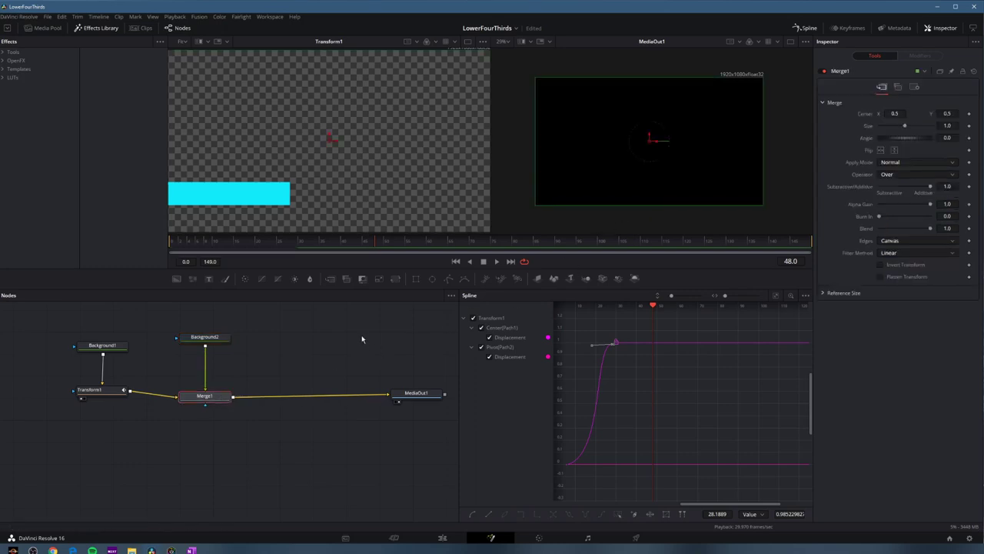
left_click_drag(214, 343, 214, 352)
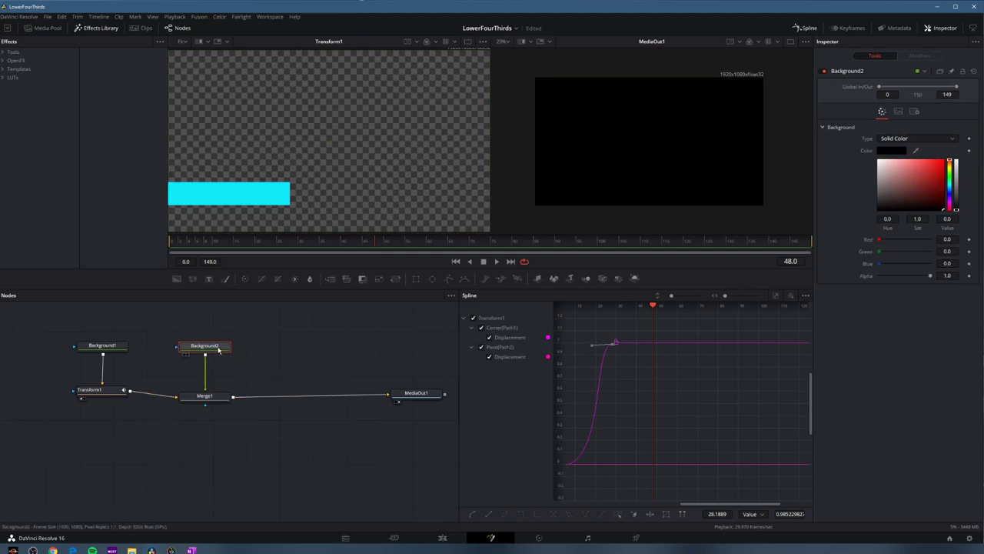
key("1")
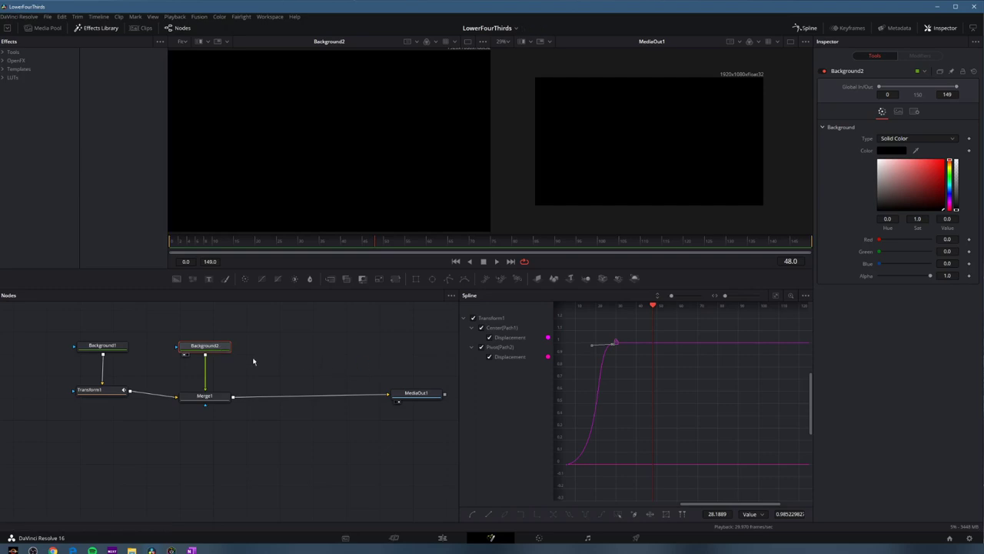
- Copy Background1 and paste its cyan settings onto Background2
left_click(115, 352)
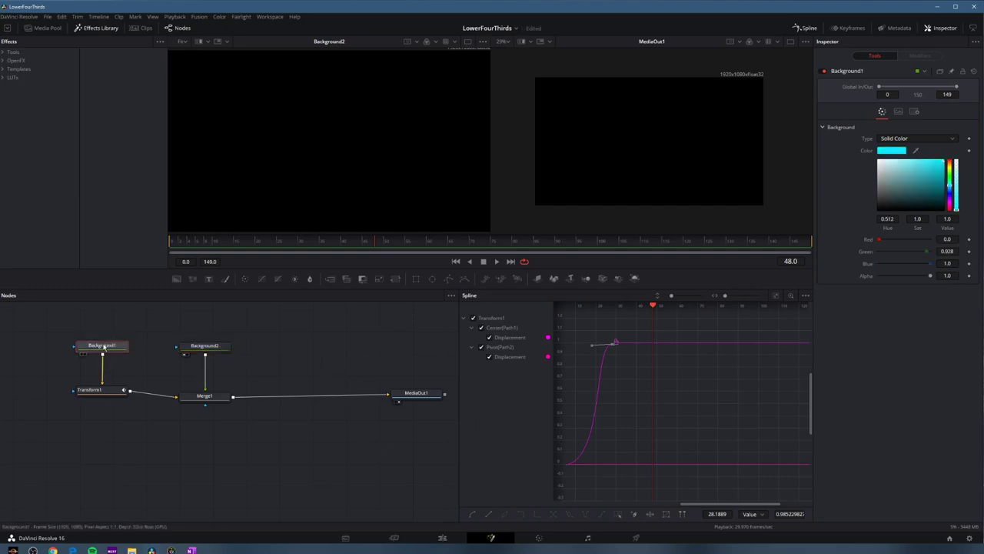
right_click(104, 347)
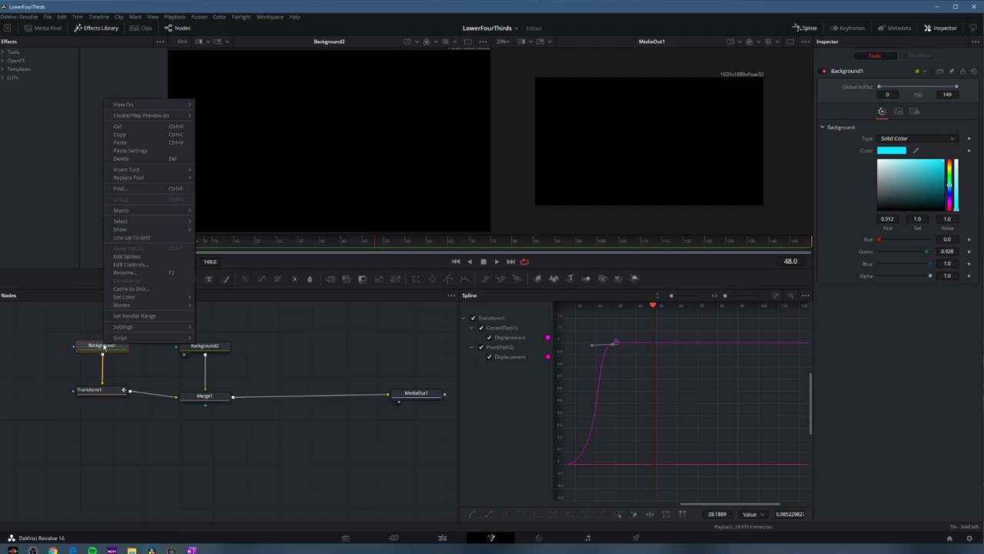
left_click(161, 137)
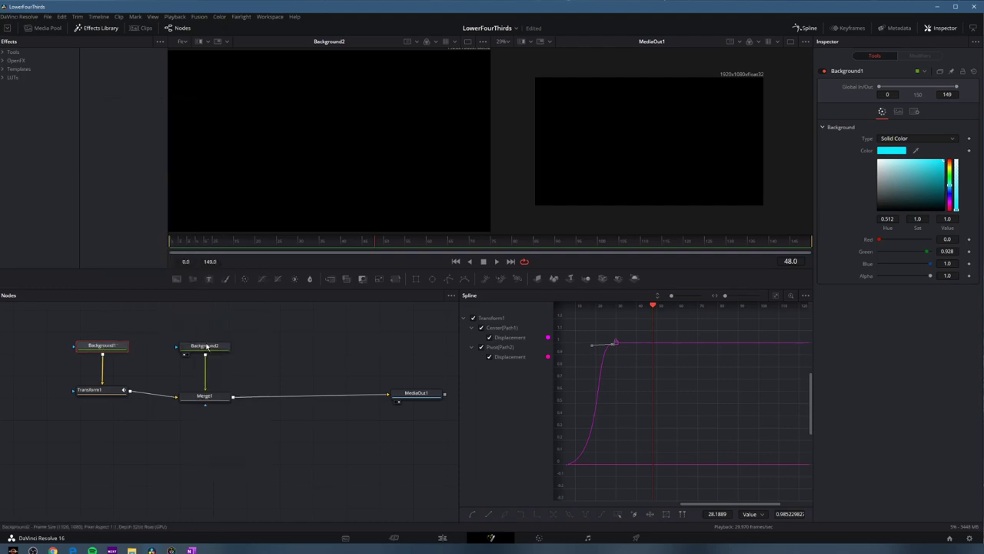
right_click(206, 346)
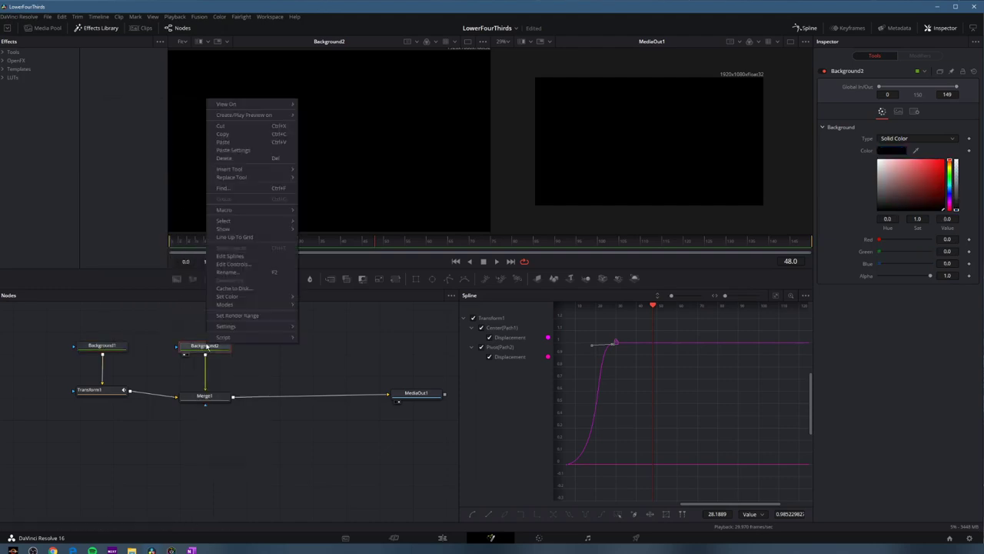
left_click(259, 151)
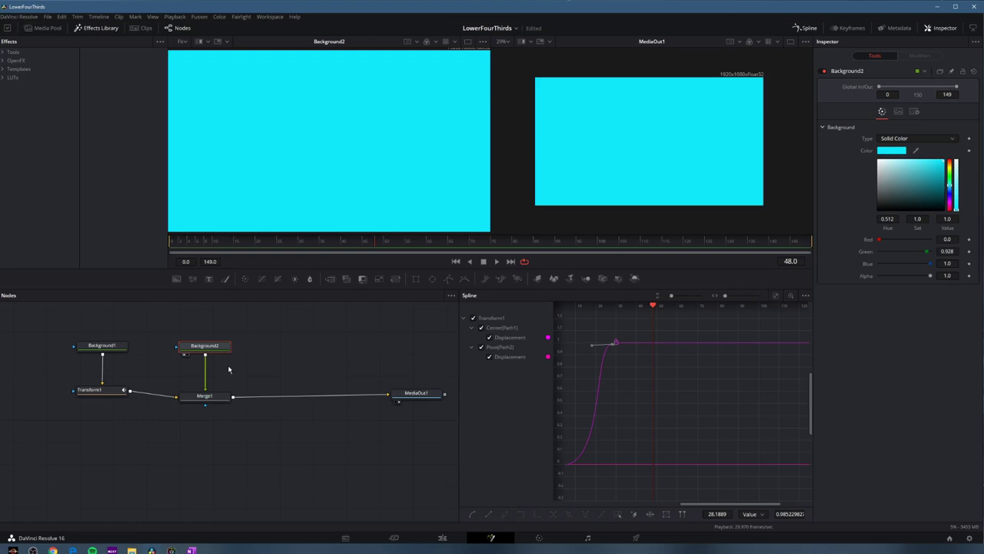
- Add a Transform (xf) node below Background2 and paste Transform1's size and slide-in settings into it
key("shift+space")
type("back")
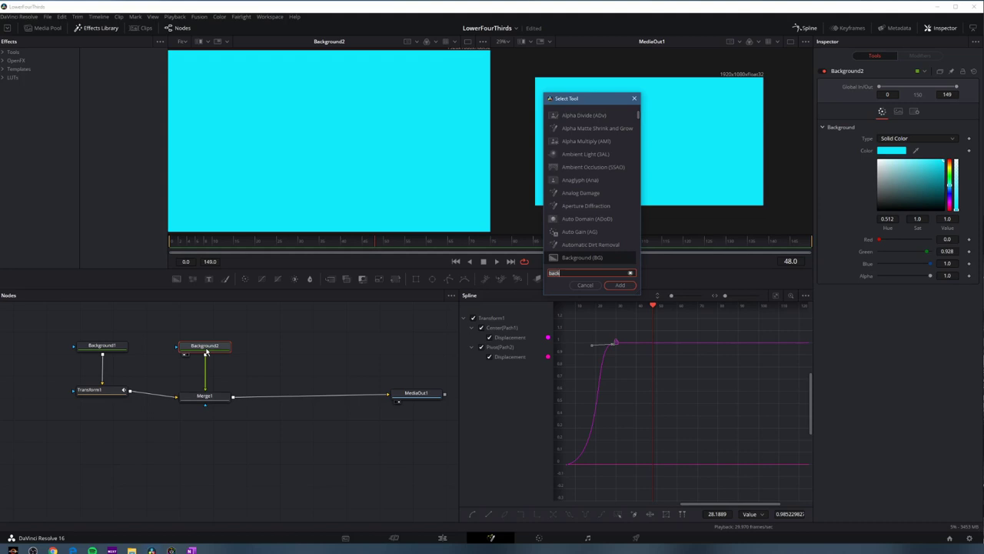
key("BackSpace")
key("BackSpace")
key("BackSpace")
key("BackSpace")
type("xf")
key("Return")
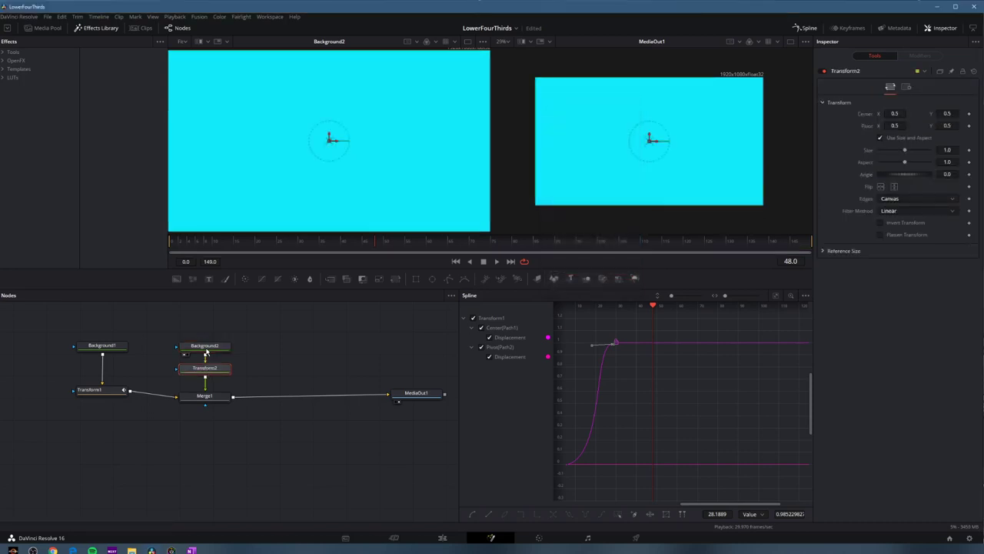
right_click(111, 392)
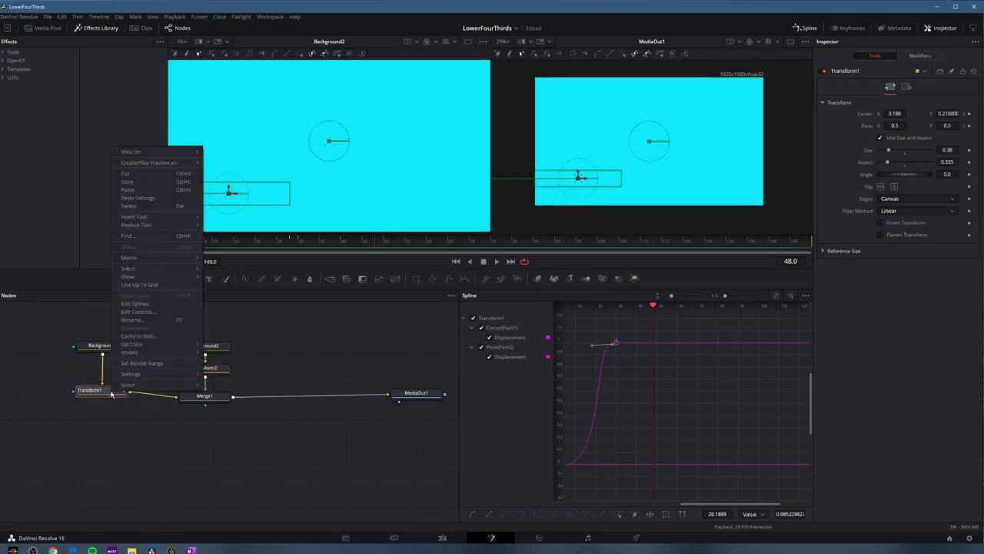
left_click(147, 183)
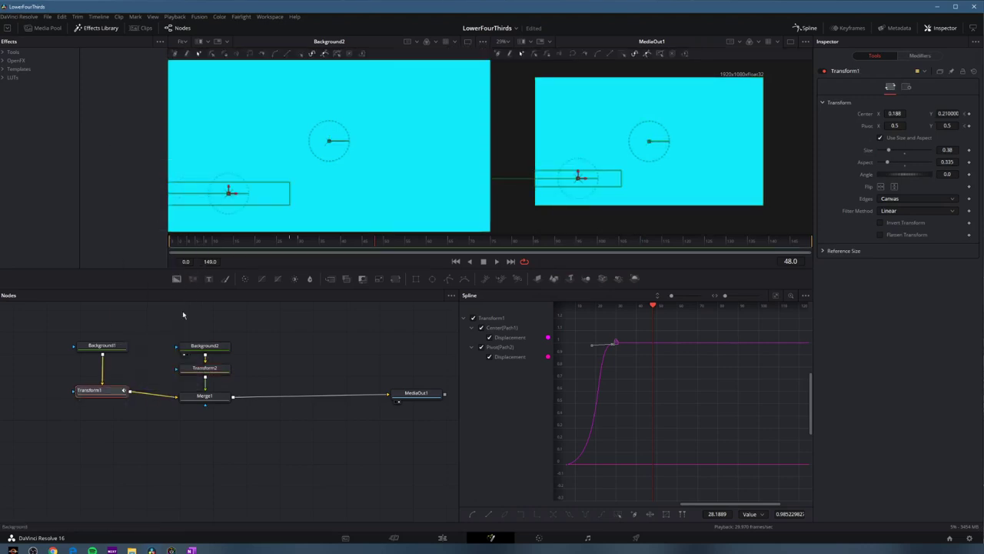
right_click(205, 368)
left_click(240, 181)
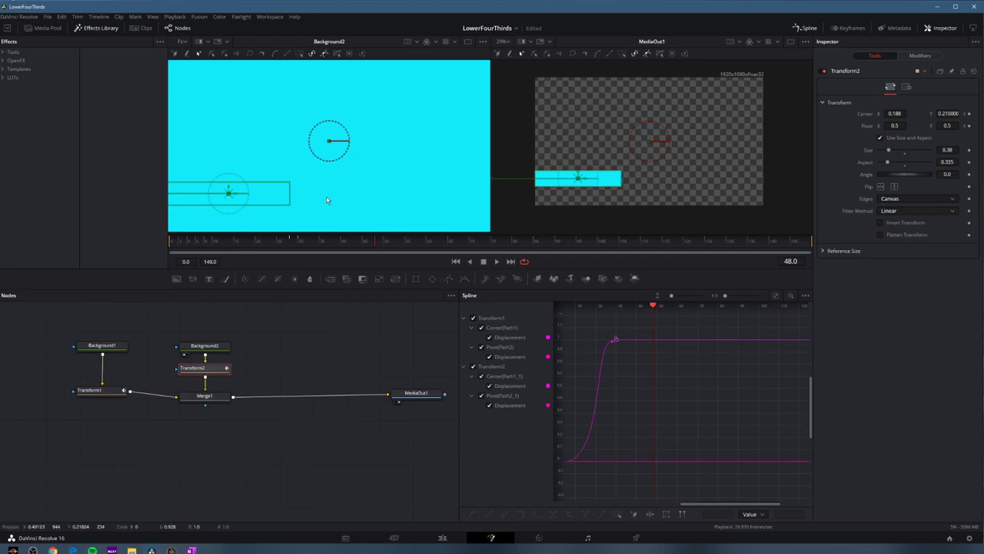
- Check Merge1, Background2 and Transform2 in the left viewer and raise Background2 in the graph
left_click(214, 397)
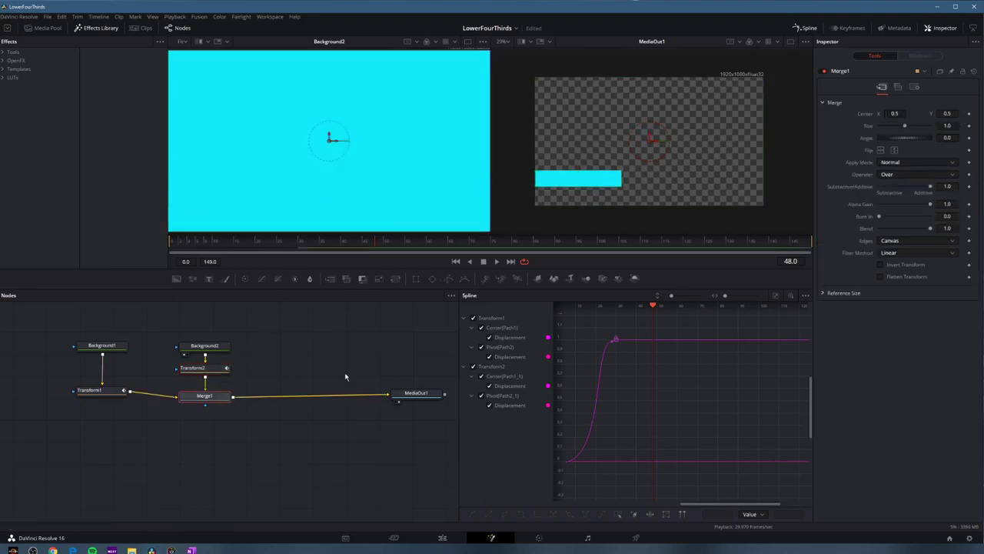
key("1")
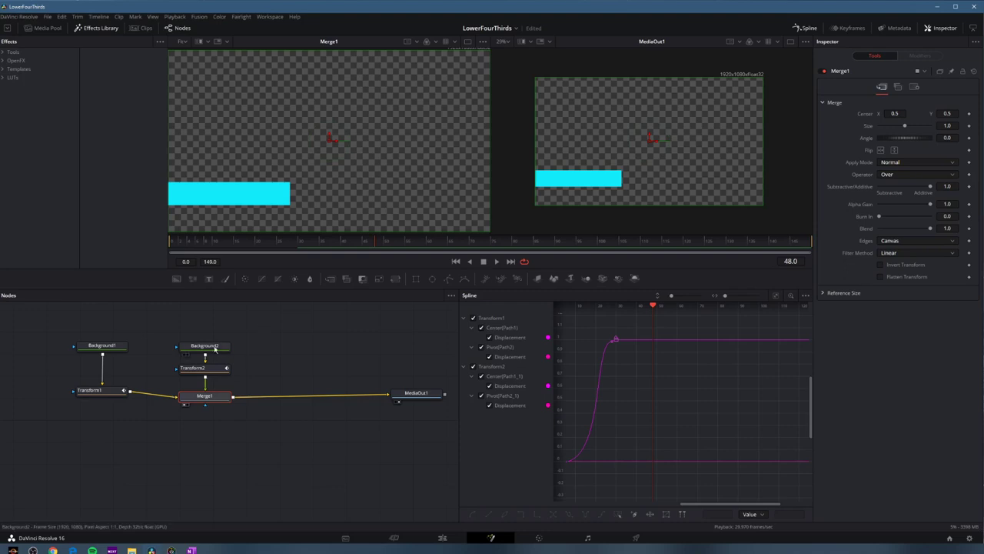
left_click(204, 346)
key("1")
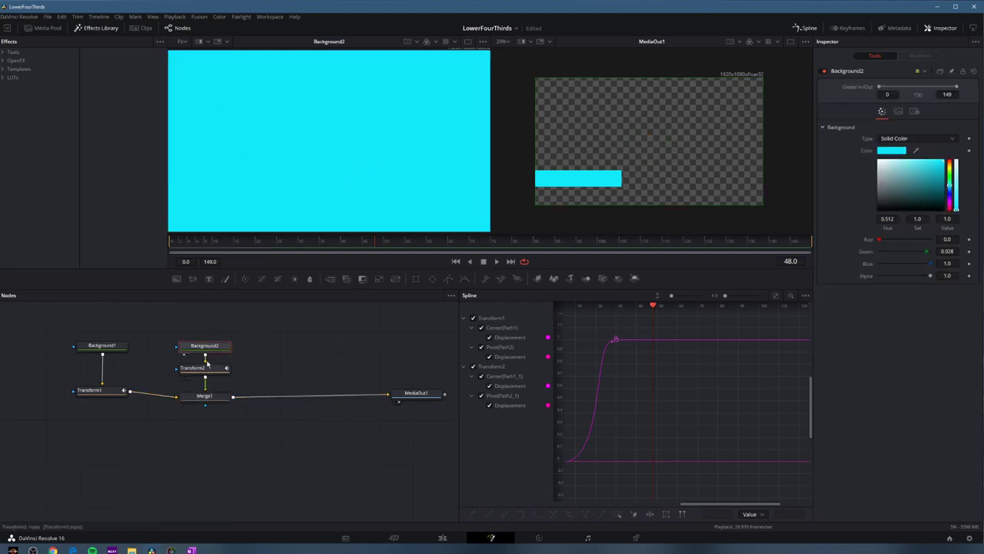
left_click_drag(206, 346, 204, 337)
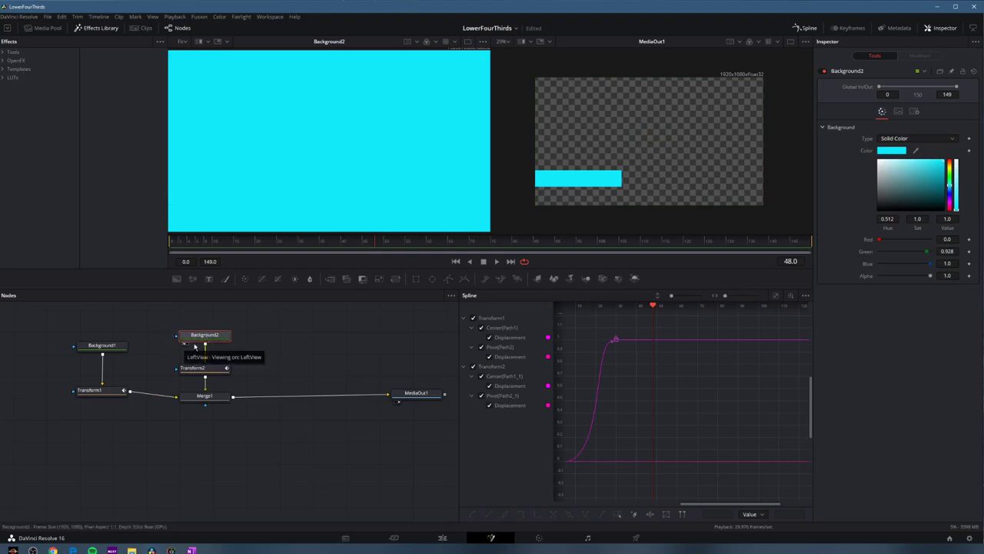
left_click(213, 370)
key("1")
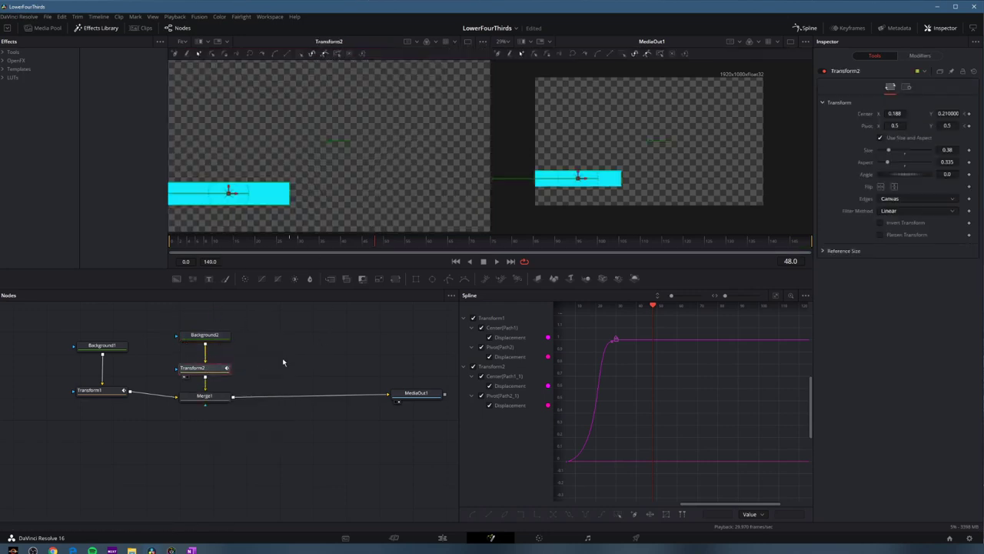
left_click(220, 336)
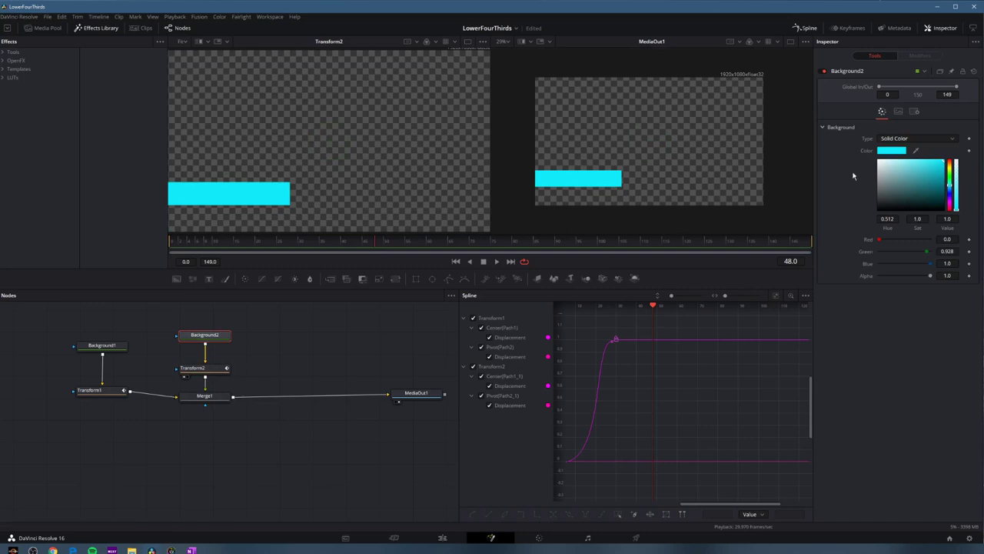
- Change Background2's colour to dark navy blue and nudge Transform1 down in the graph
left_click(921, 203)
mouse_move(922, 204)
left_mouse_down()
mouse_move(949, 194)
mouse_move(934, 205)
left_mouse_up()
left_click(943, 186)
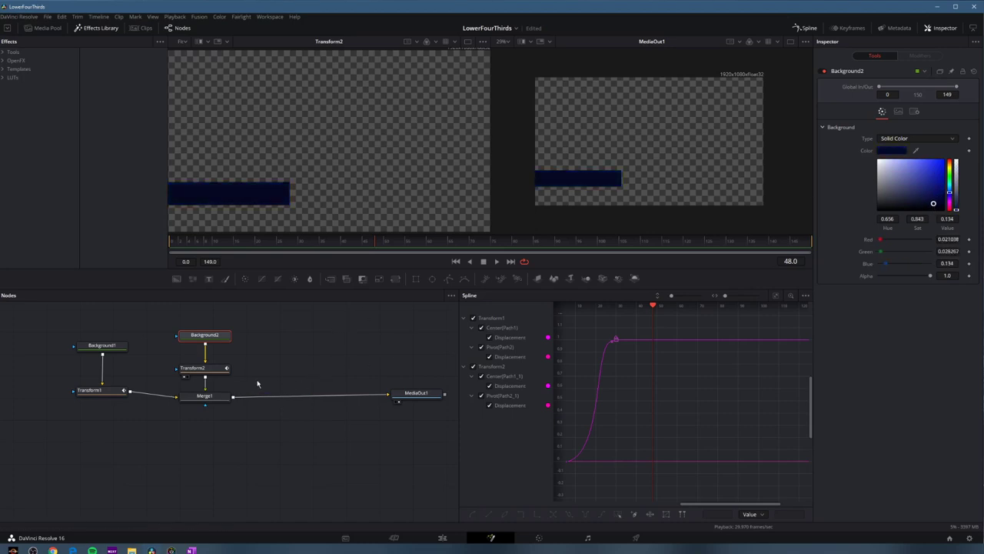
left_click_drag(104, 391, 102, 398)
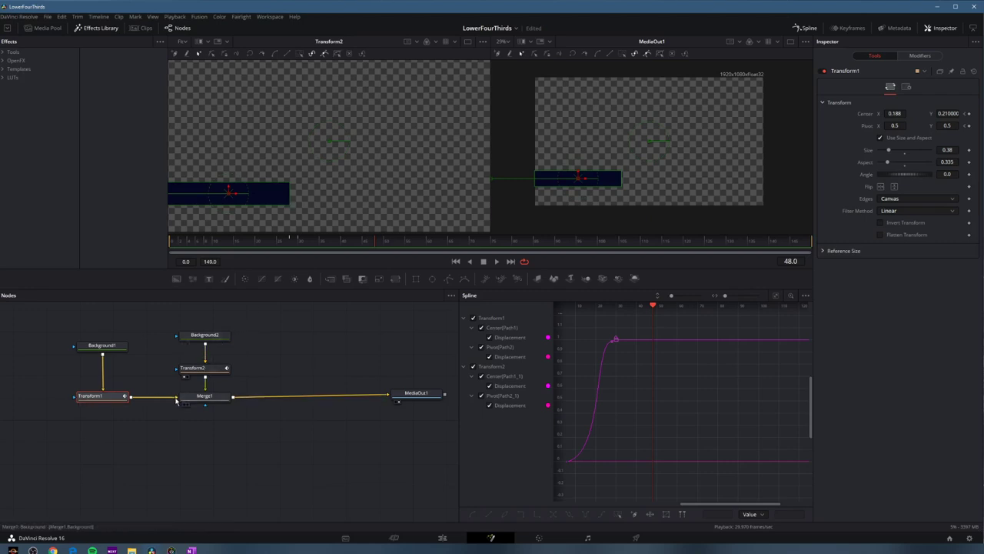
- Swap Merge1's Transform1 and Transform2 inputs so the navy bar sits over the cyan bar, then rewind
left_click_drag(176, 400, 206, 392)
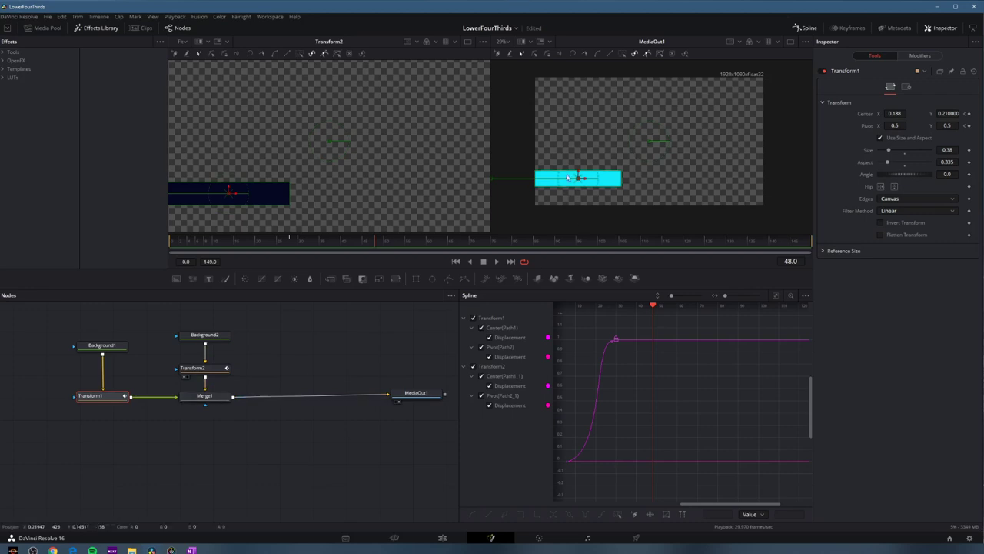
left_click(199, 403)
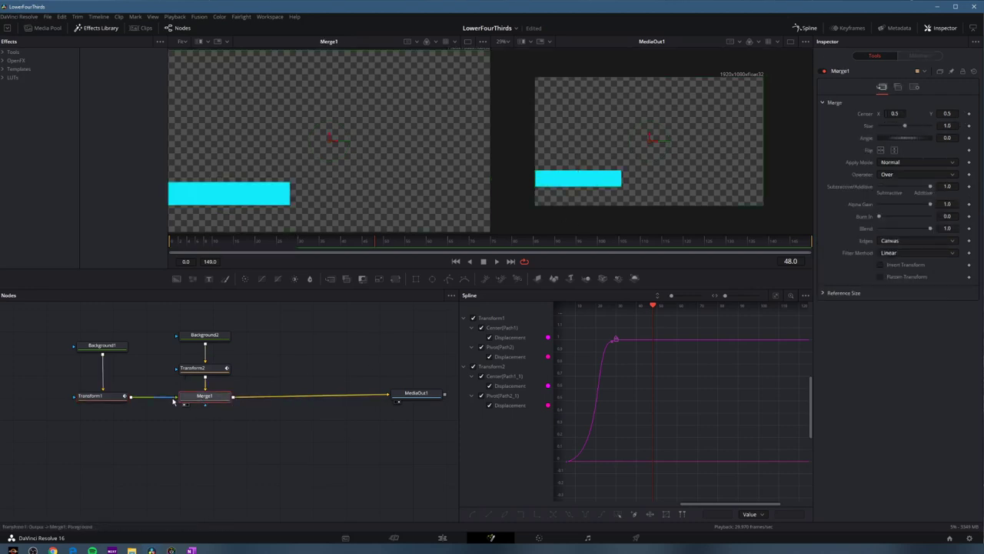
left_click_drag(231, 368, 206, 392)
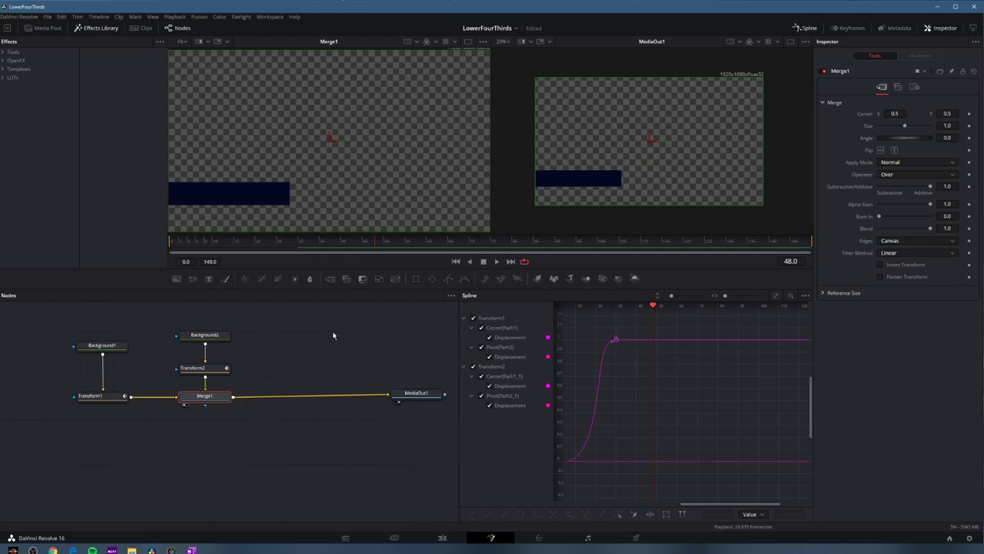
left_click_drag(301, 242, 161, 248)
- Rewind to frame 0 to preview both bars, then show Transform2's settings (Center X -0.228)
left_click_drag(259, 243, 134, 240)
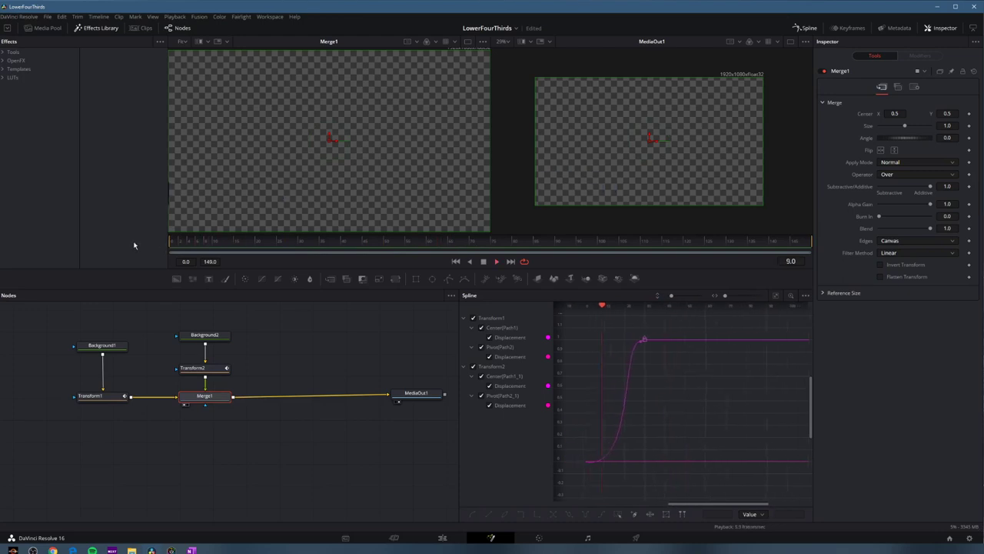
left_click_drag(301, 241, 108, 250)
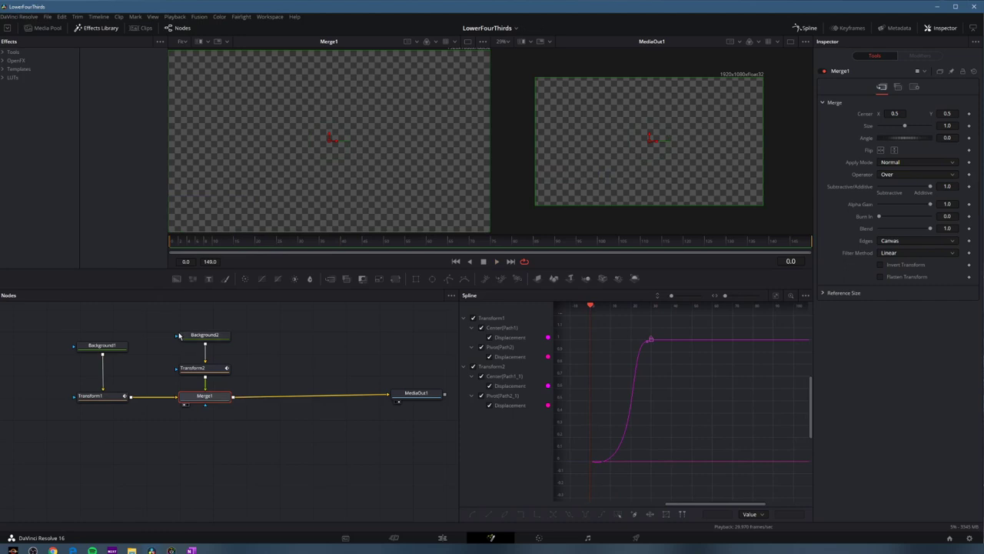
left_click(202, 368)
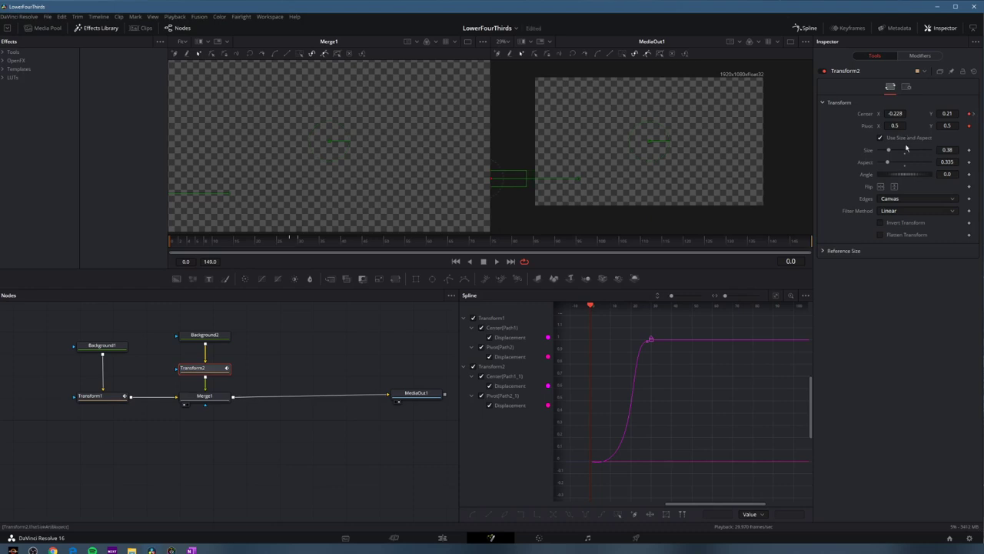
- Nudge the navy bar's end keyframe slightly left to leave a thin cyan edge, and hide Transform1's curves
left_click(974, 115)
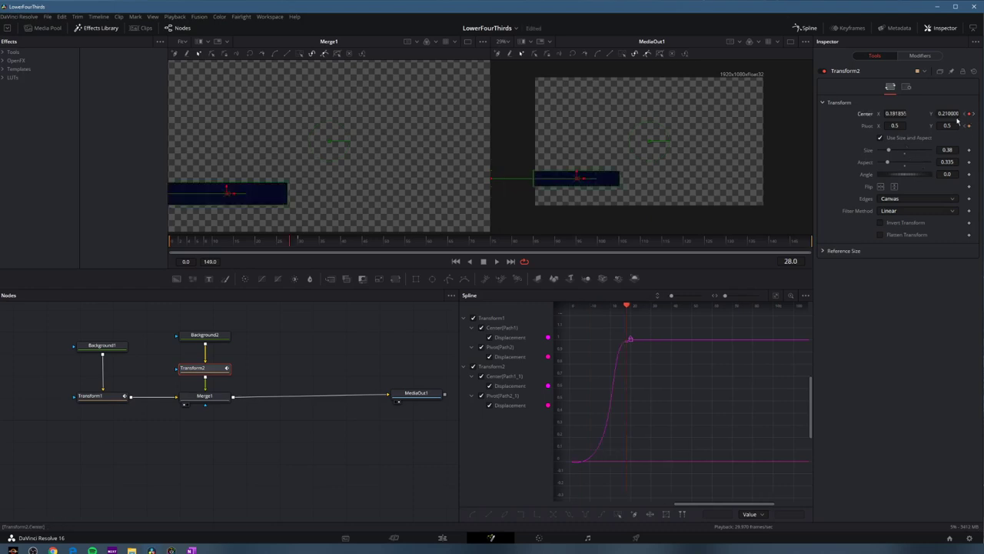
left_click_drag(906, 113, 894, 113)
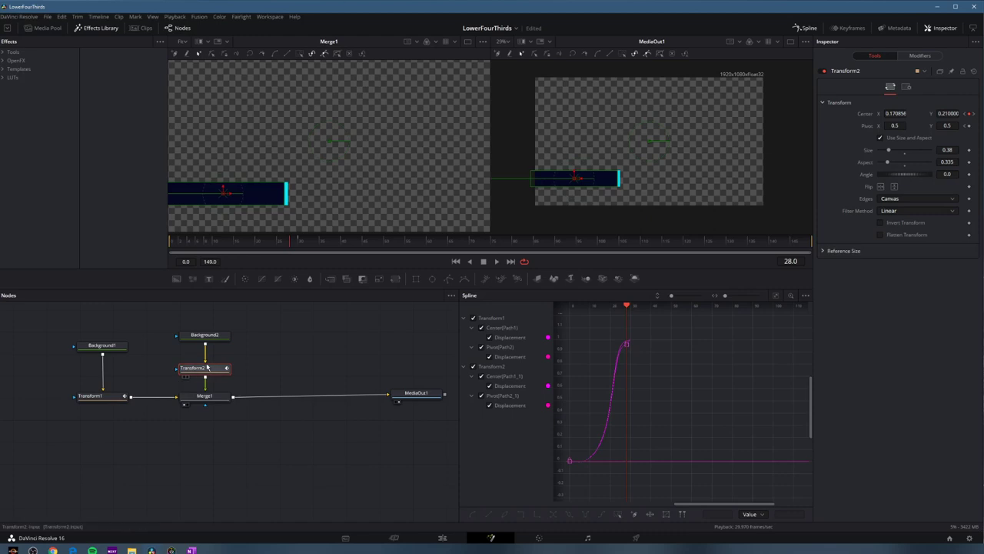
left_click(474, 319)
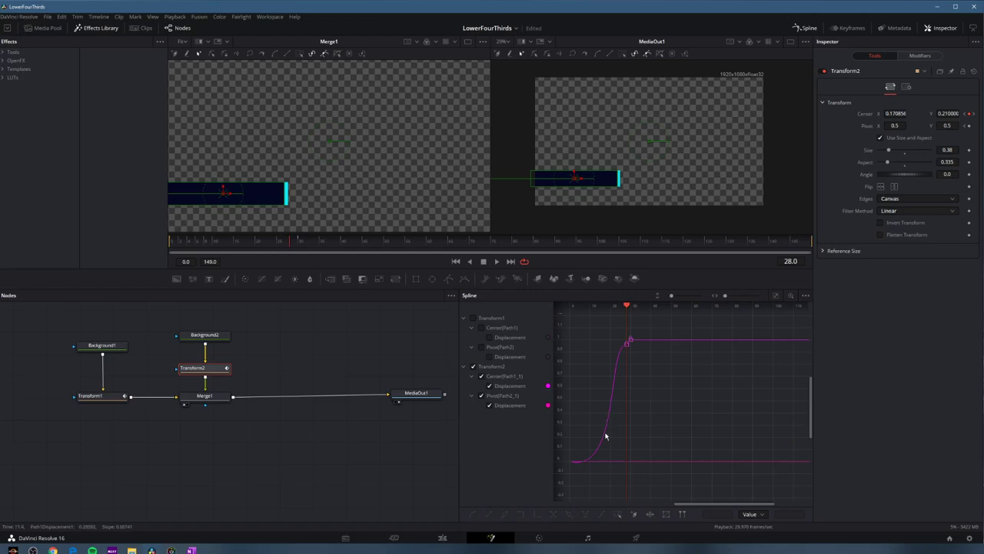
- Ease out the navy bar's slide-in curve by adjusting the top keyframe's tangent handle, then preview it
scroll(614, 400, "left", 3)
left_click_drag(633, 323, 686, 486)
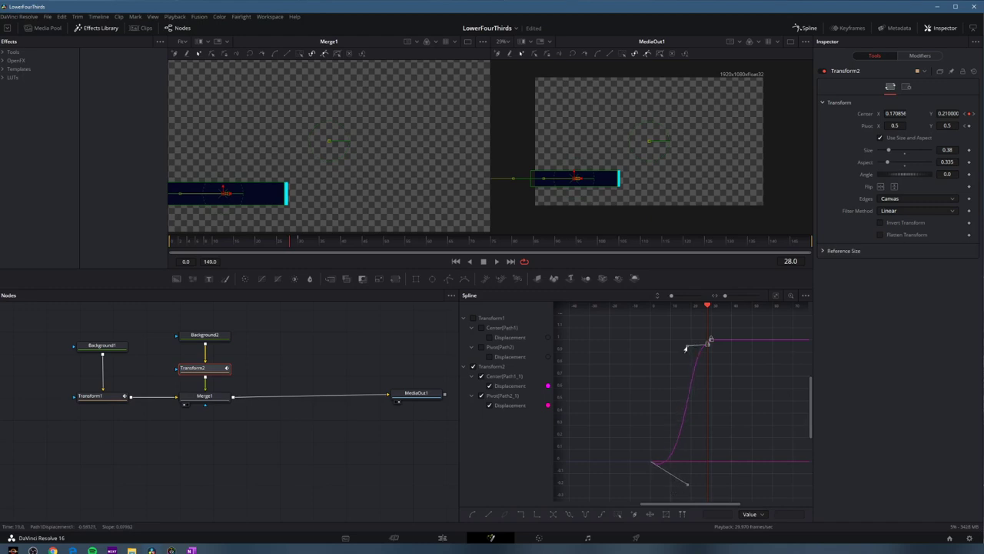
left_click_drag(686, 348, 675, 338)
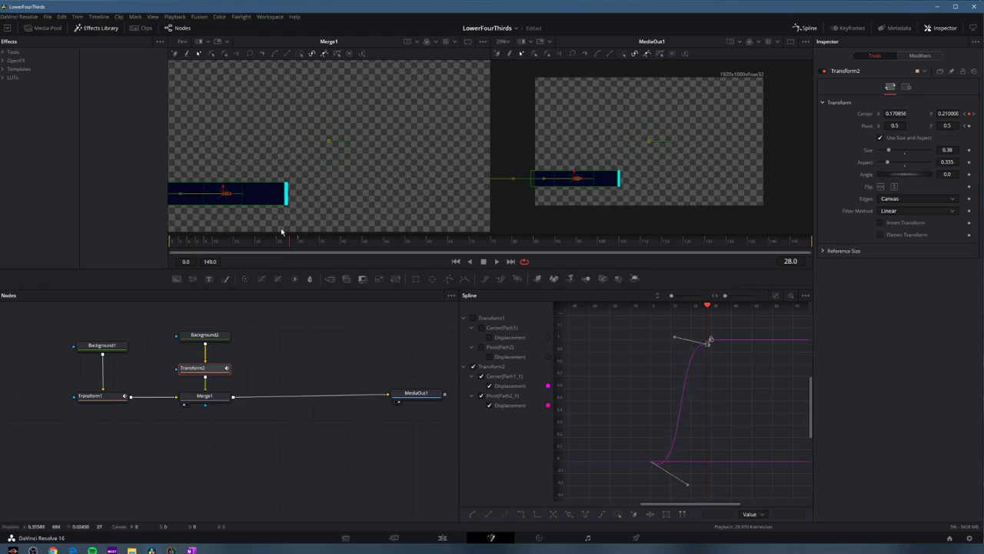
key("space")
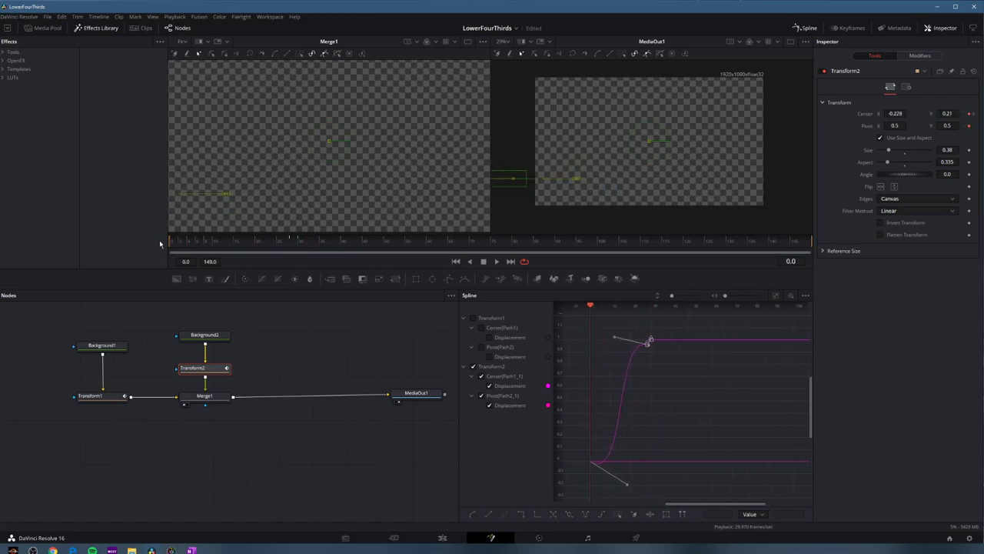
left_click_drag(290, 243, 293, 241)
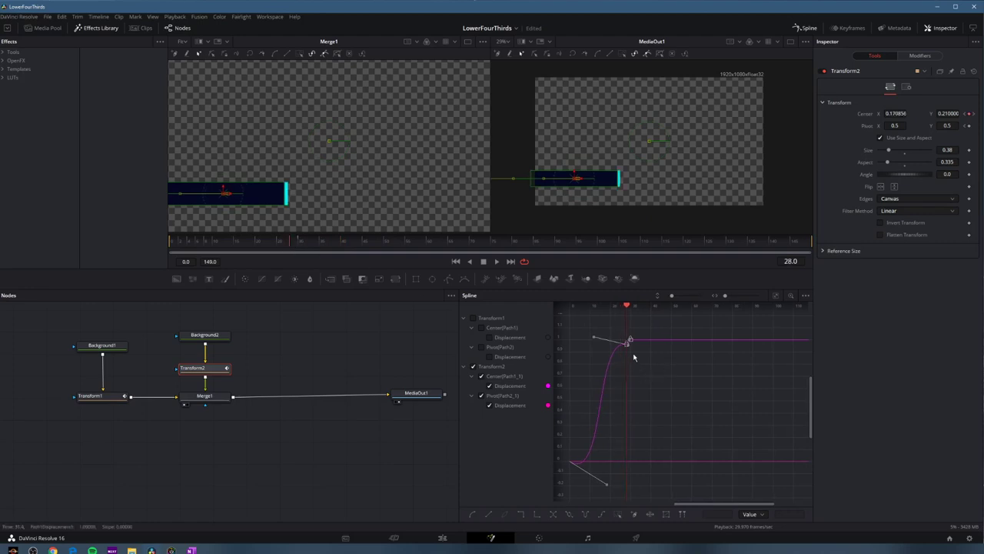
left_click(658, 341)
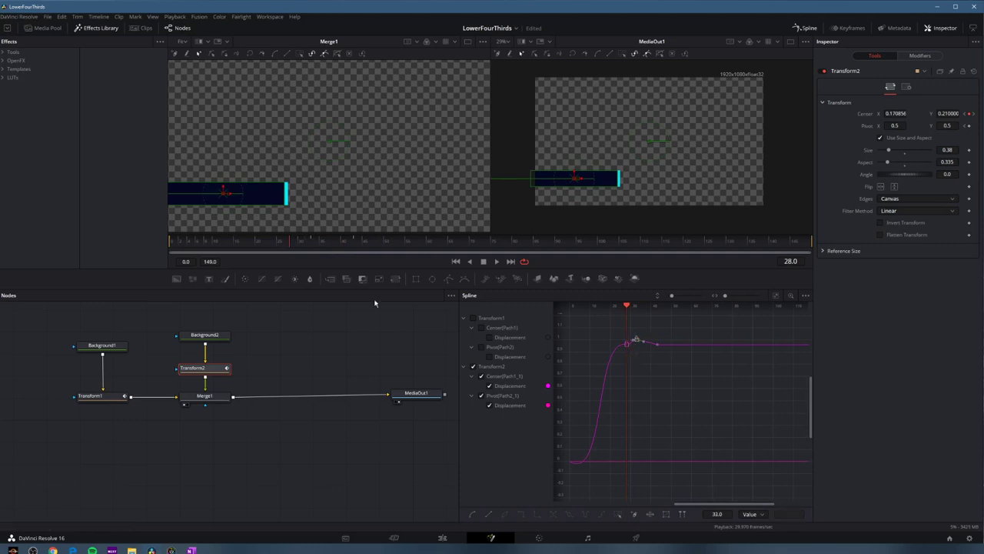
left_click_drag(298, 252, 240, 244)
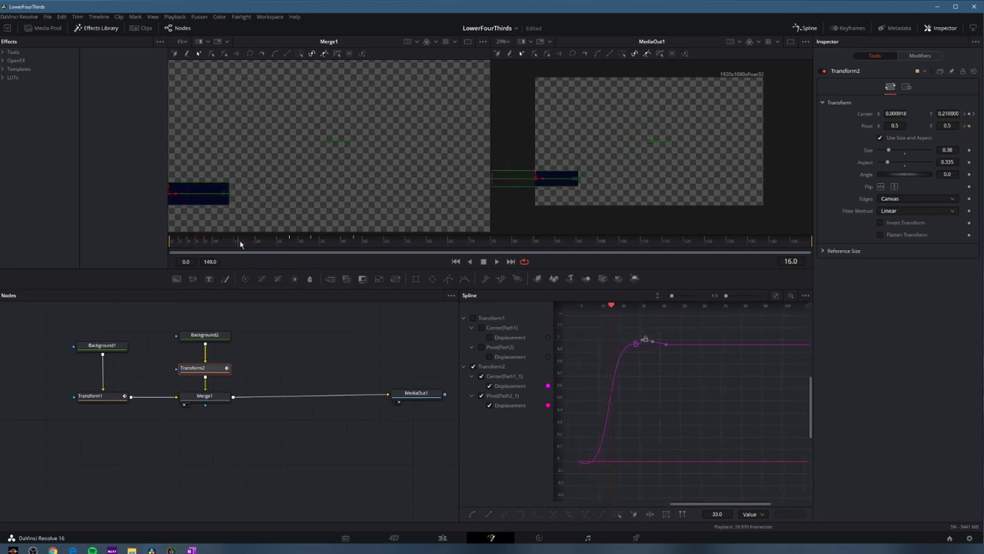
- Show Transform1's curves again and add a control point at frame 12, value 0.64
left_click(473, 317)
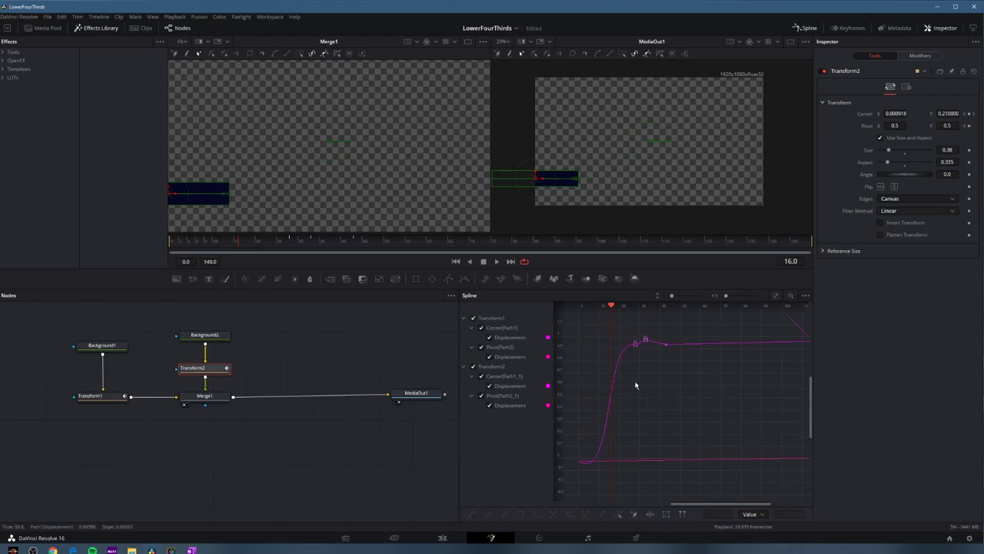
scroll(681, 392, "down", 3)
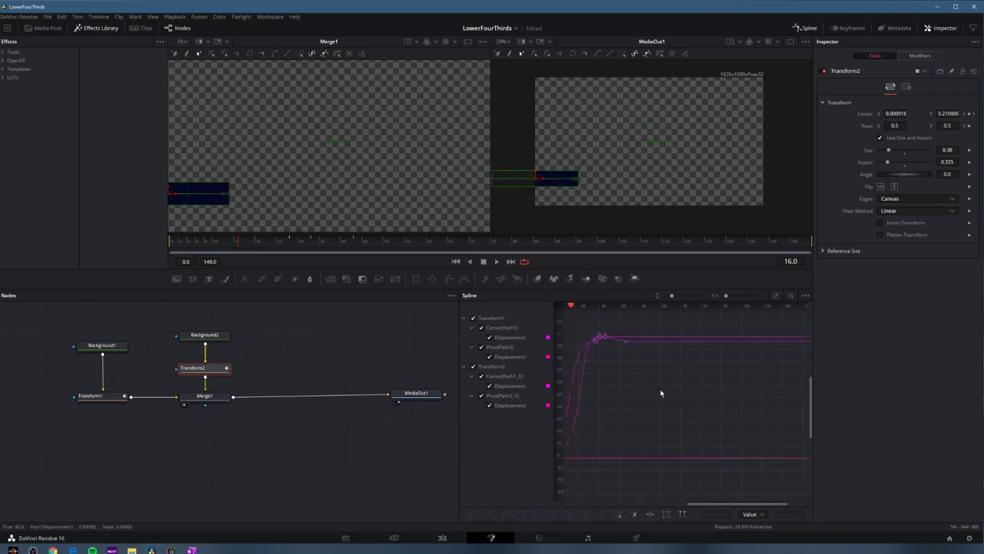
scroll(659, 408, "up", 2)
mouse_move(588, 394)
left_mouse_down()
mouse_move(597, 392)
mouse_move(578, 400)
left_mouse_up()
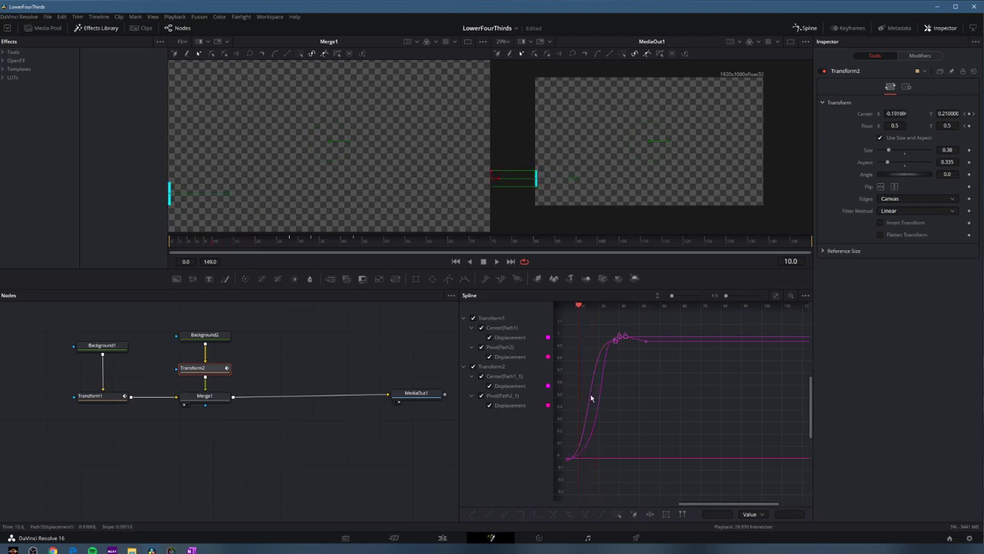
left_click(589, 395)
mouse_move(590, 395)
left_mouse_down()
mouse_move(597, 363)
mouse_move(623, 395)
mouse_move(587, 380)
mouse_move(596, 390)
mouse_move(618, 380)
mouse_move(608, 380)
mouse_move(608, 394)
left_mouse_up()
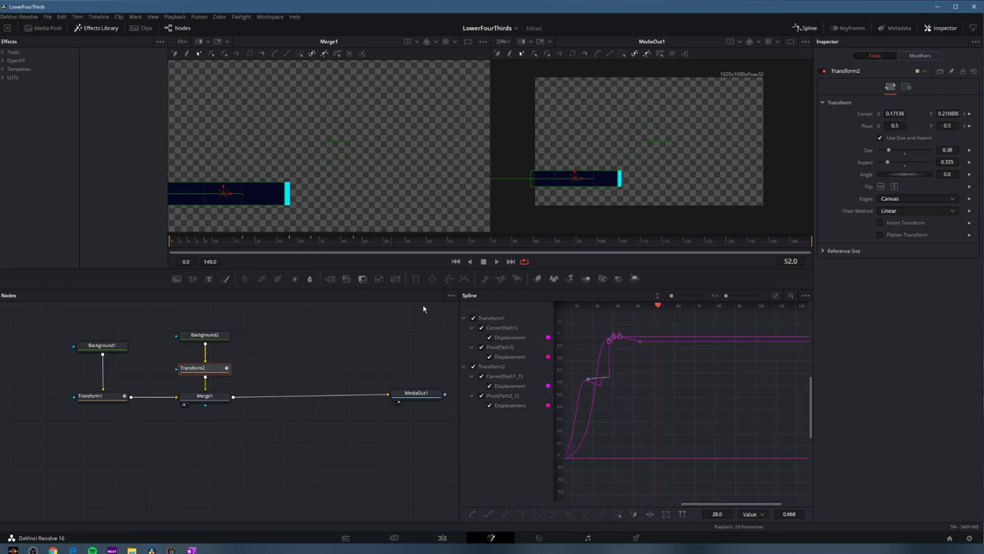
- Drag the upper keyframe later and higher on the curve, then fit all curves and play the preview
left_click_drag(607, 378, 601, 344)
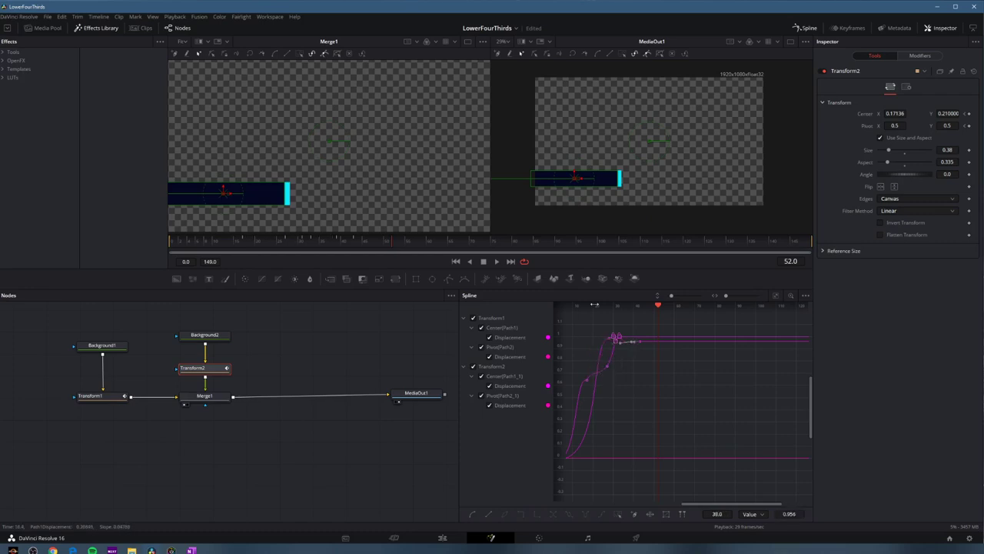
left_click_drag(595, 305, 621, 305)
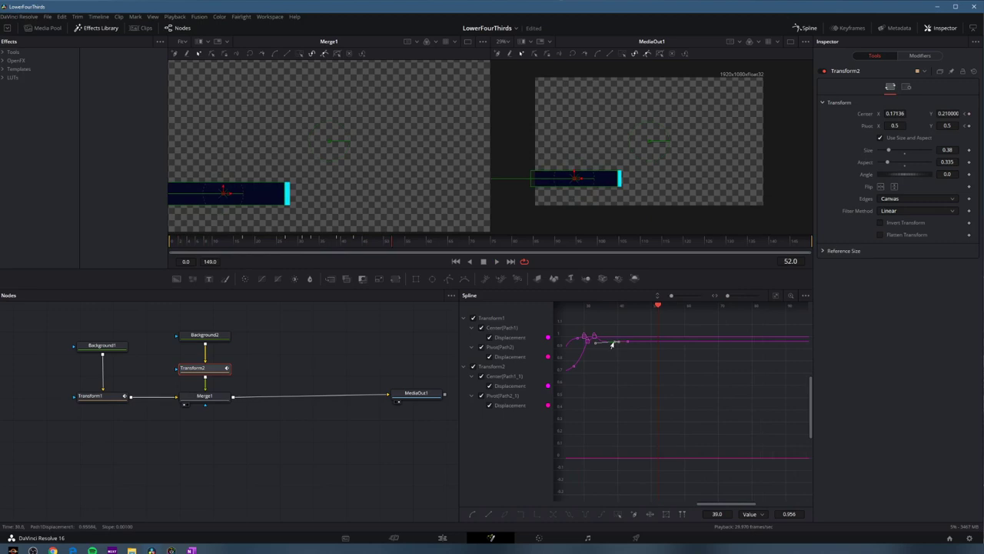
mouse_move(614, 345)
left_mouse_down()
mouse_move(633, 345)
mouse_move(589, 341)
mouse_move(606, 338)
left_mouse_up()
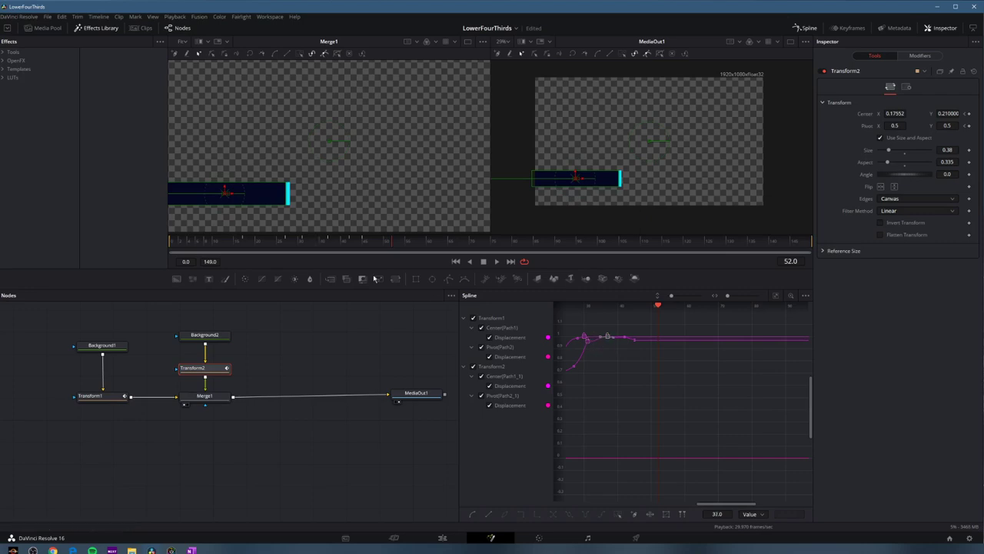
key("ctrl+f")
key("space")
- With Merge1 selected, add a Text+ node through the Shift+Space tool search
left_click(204, 397)
key("shift+space")
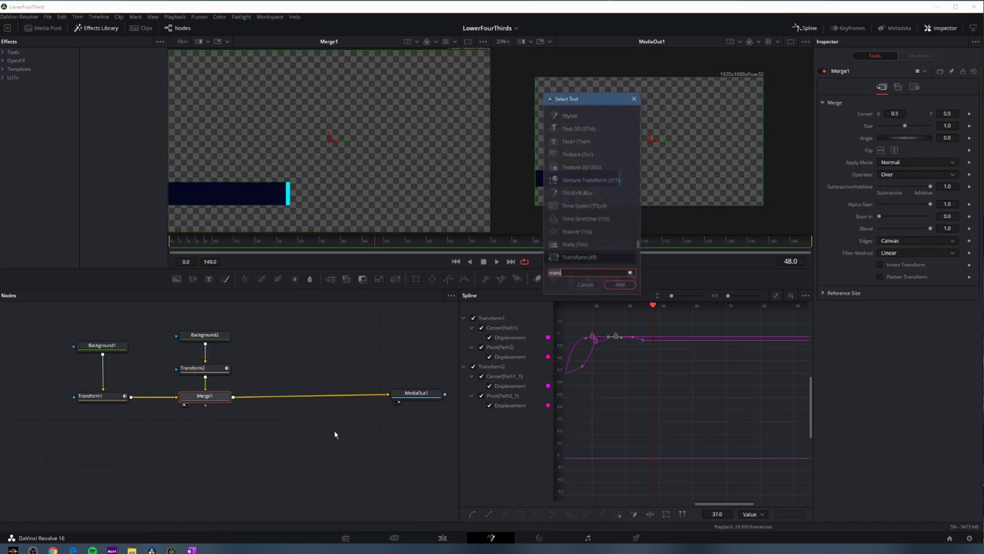
type("ter")
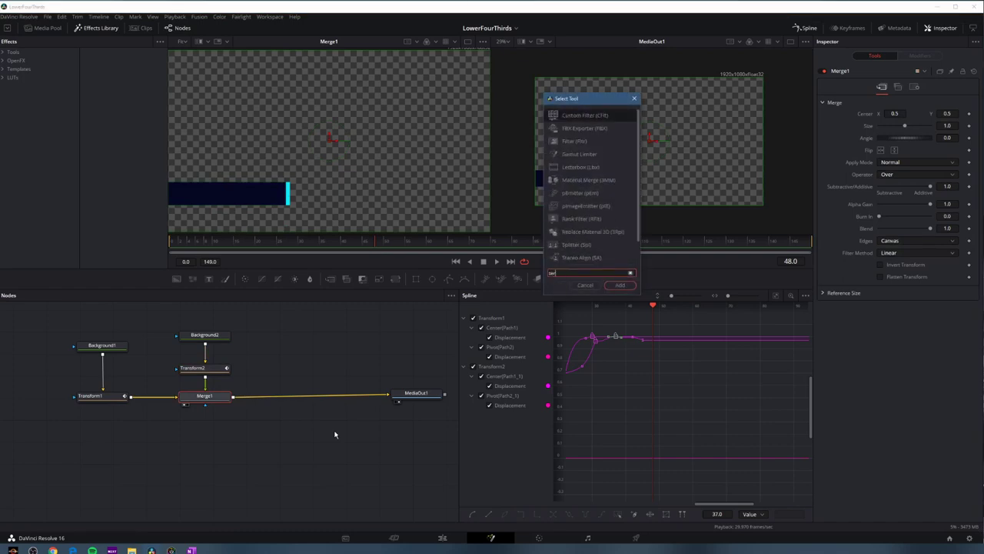
key("BackSpace")
type("xt")
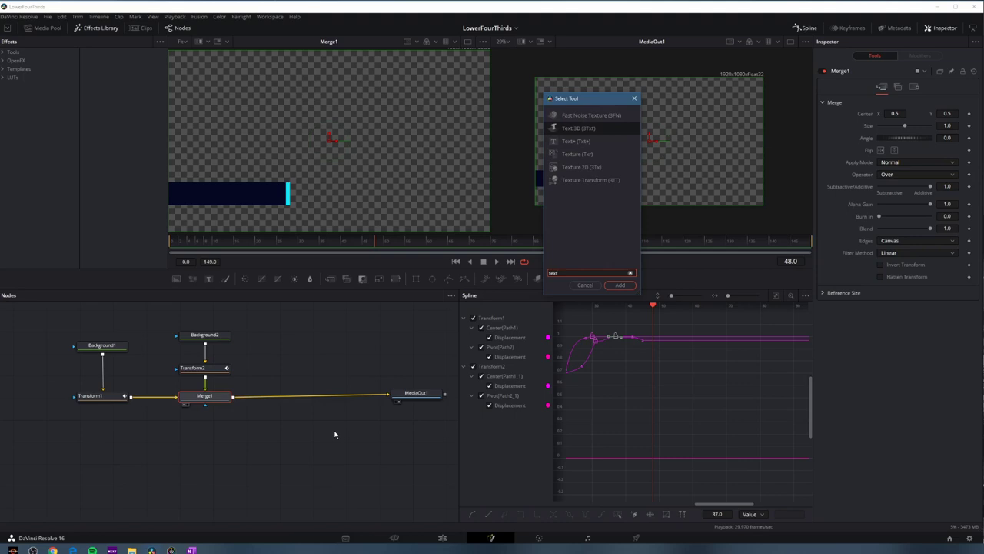
key("Down")
key("Return")
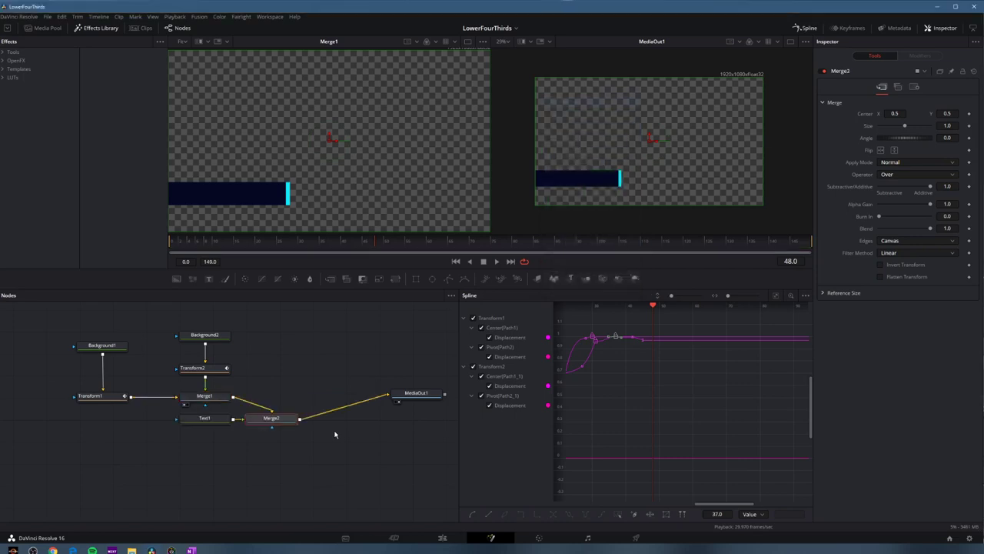
- Arrange Text1 directly above Merge2 in the node graph and select Merge2
left_click_drag(204, 418, 277, 362)
left_click_drag(298, 412, 321, 395)
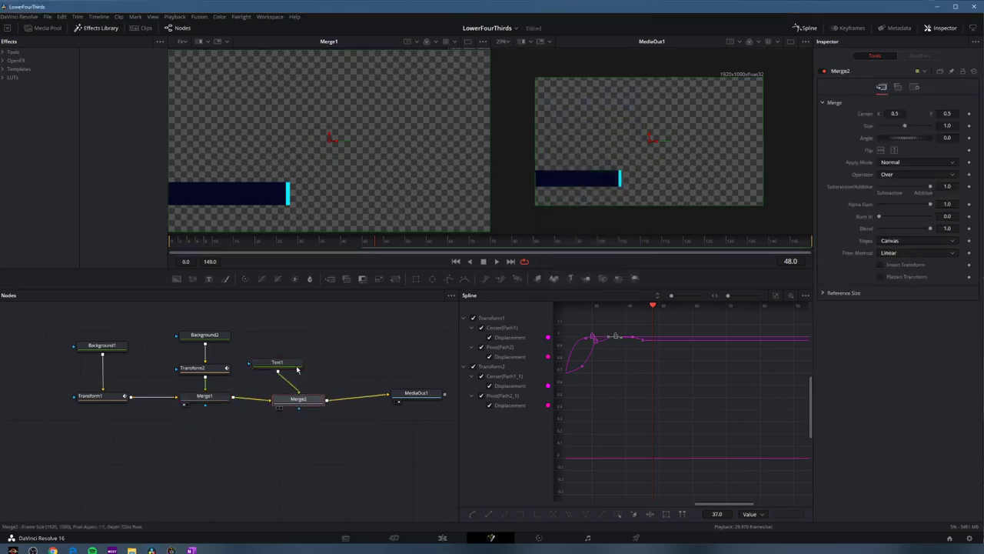
left_click_drag(277, 363, 296, 337)
left_click_drag(308, 400, 313, 394)
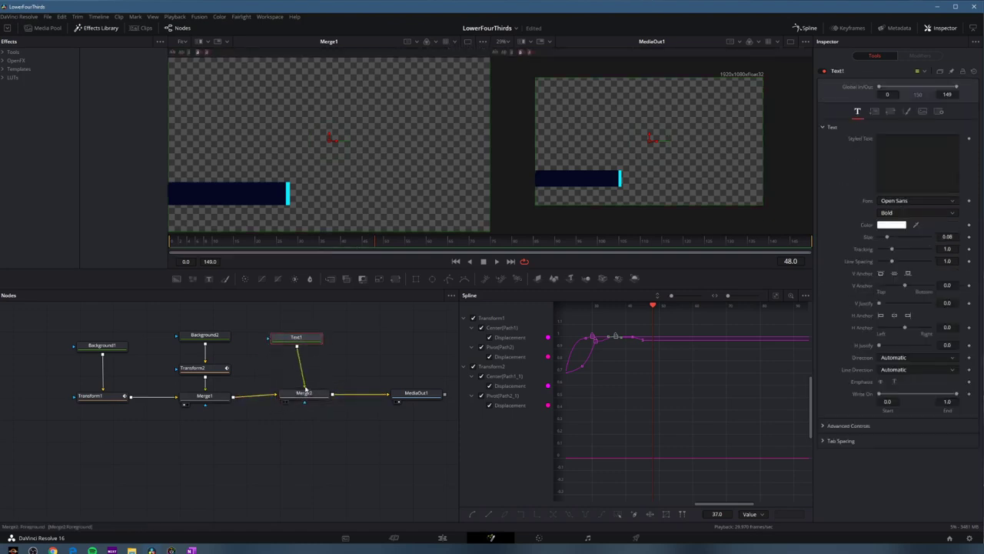
left_click_drag(296, 337, 300, 340)
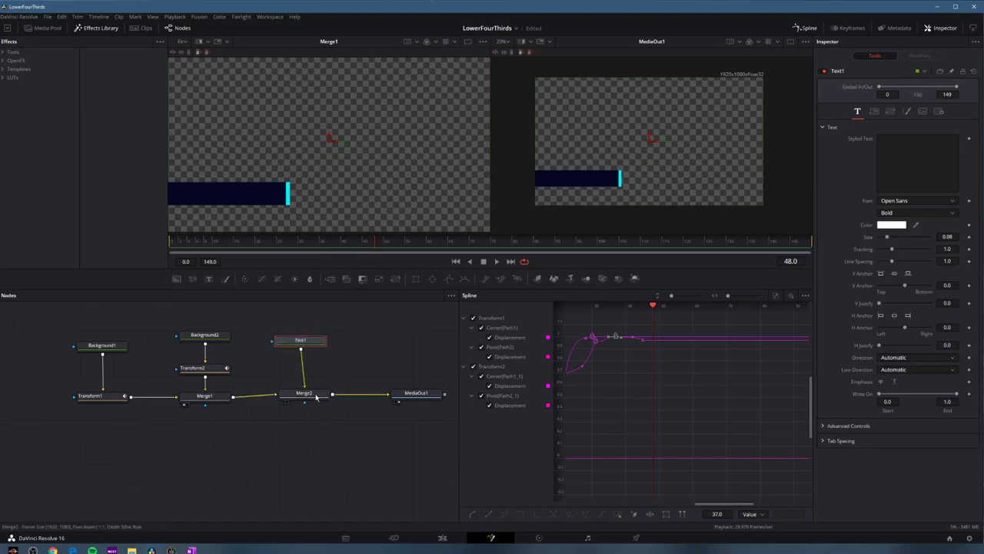
left_click(315, 395)
- Show Merge2 in the second viewer and enter the presenter's full name as Text1's Styled Text
key("2")
left_click(316, 343)
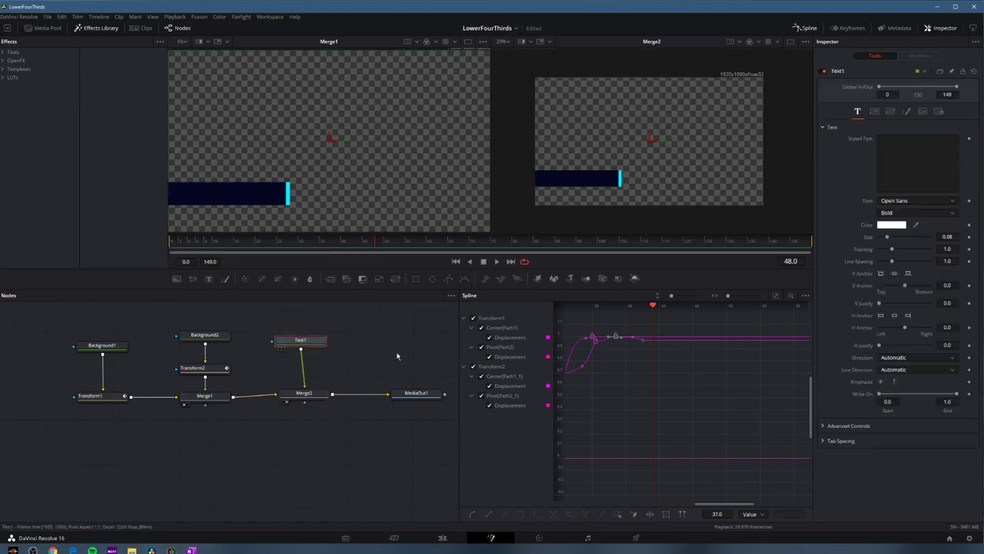
left_click(900, 160)
type("Joh")
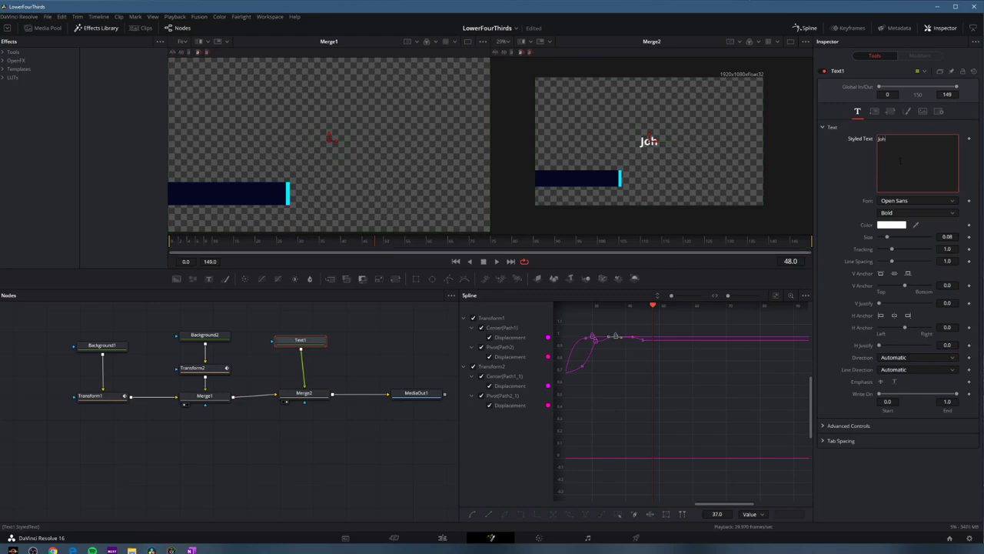
type("n Daughtridge")
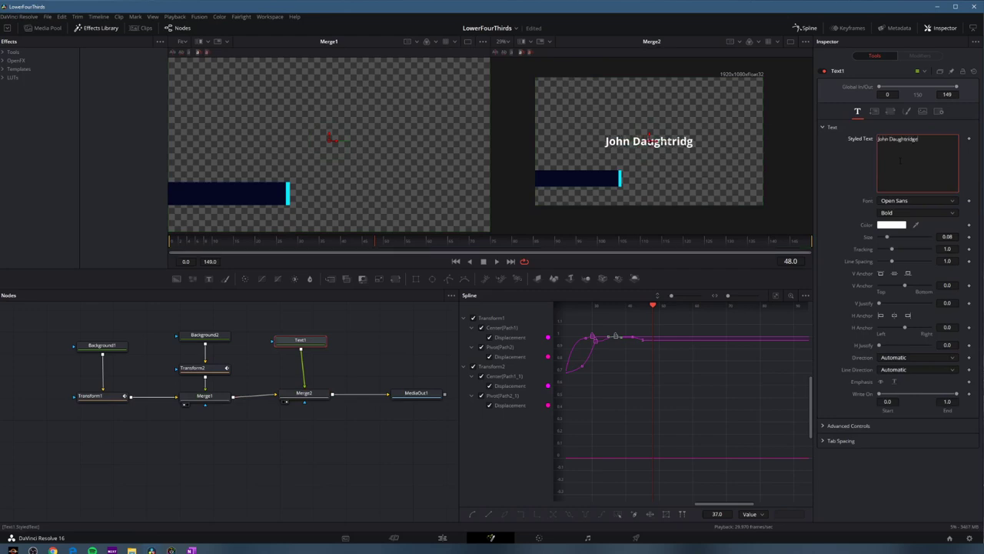
- Change the title font to Playfair Display
left_click(923, 200)
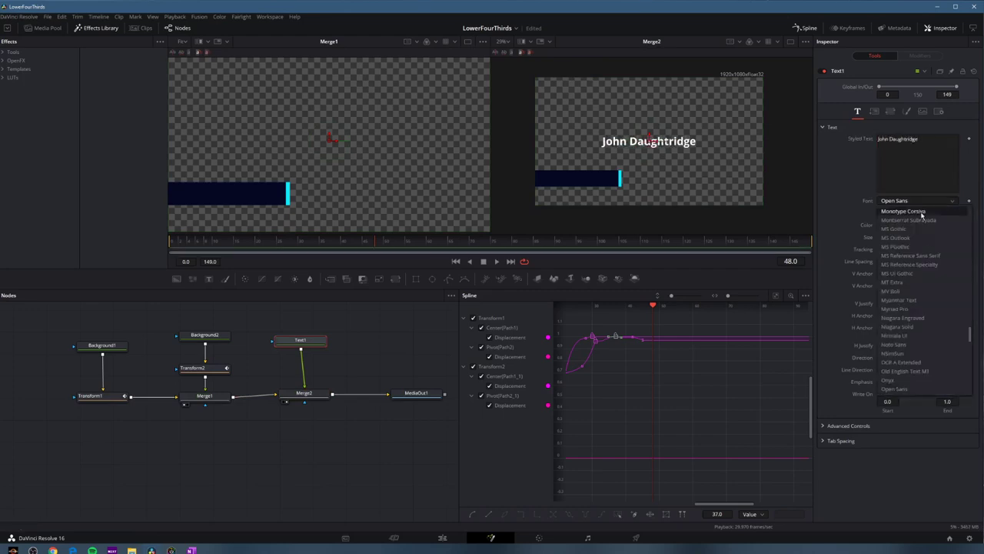
scroll(915, 330, "down", 3)
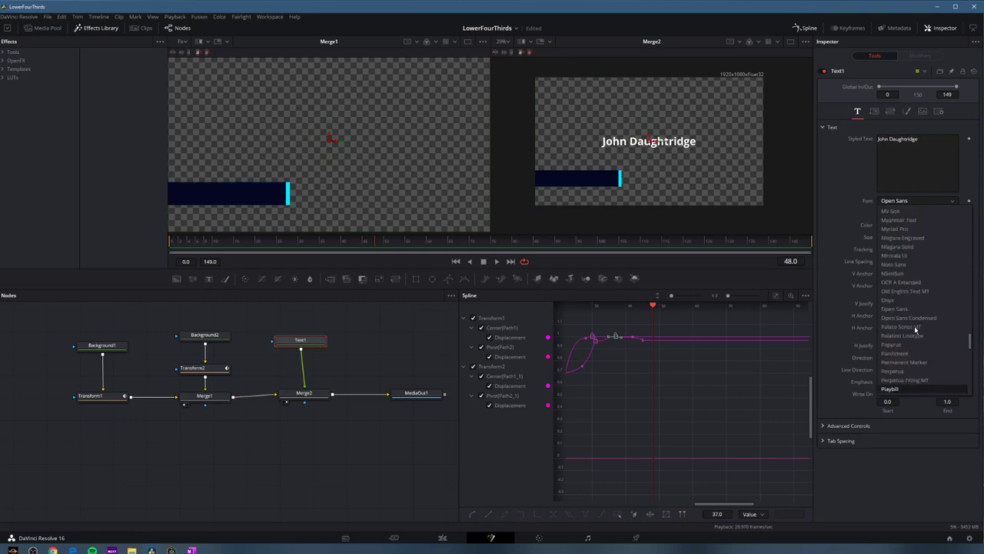
scroll(916, 330, "down", 3)
left_click(915, 330)
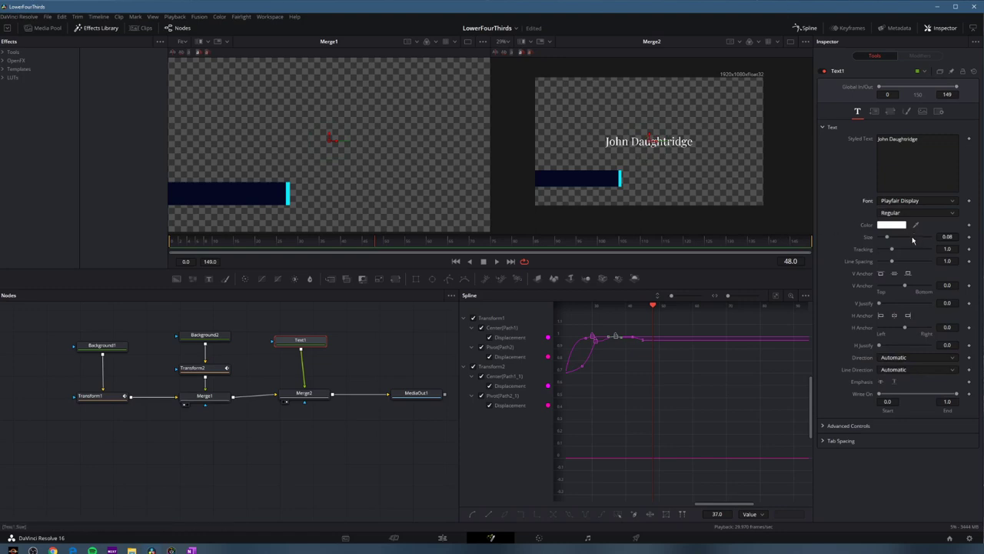
left_click(875, 113)
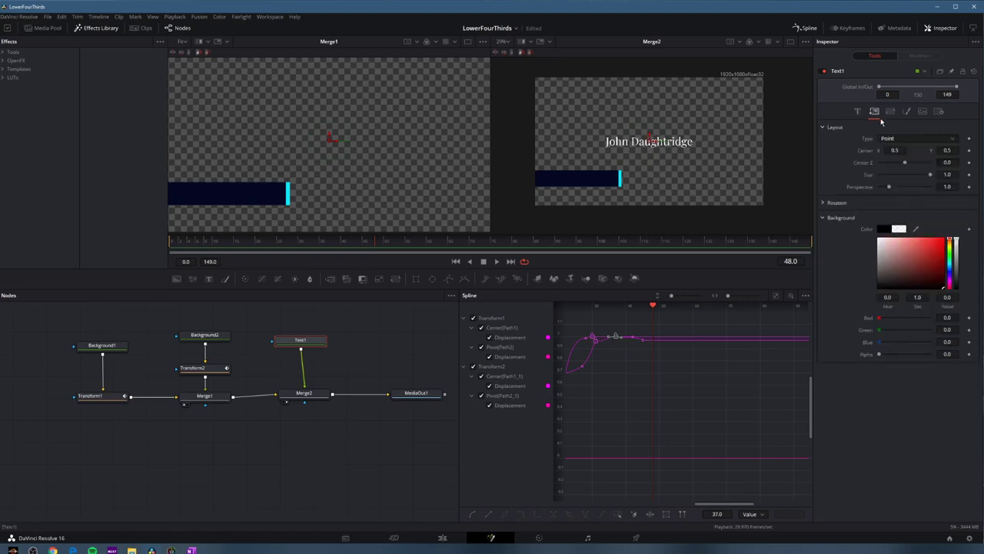
- Move the name text left and down into the navy bar
left_click_drag(649, 140, 610, 139)
left_click_drag(894, 150, 877, 150)
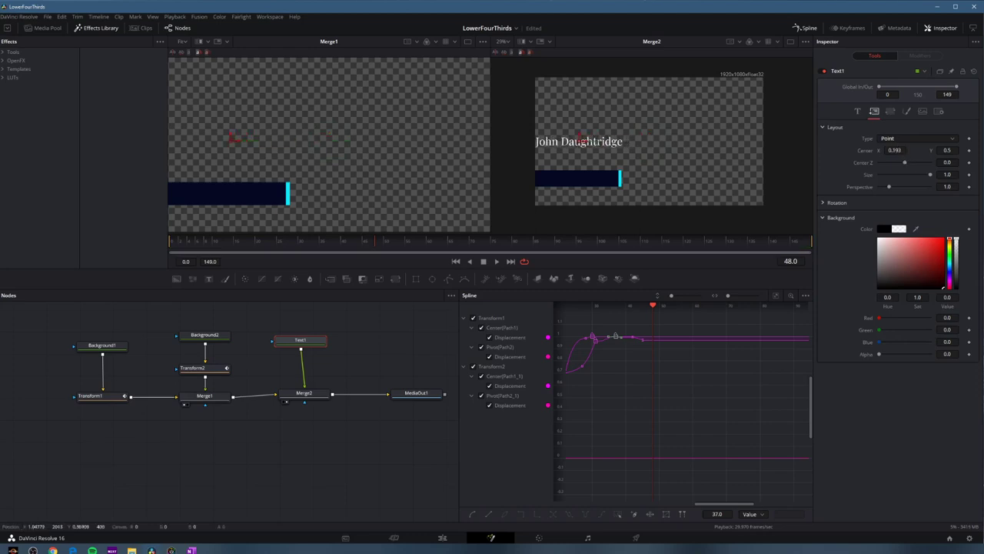
left_click_drag(581, 140, 581, 177)
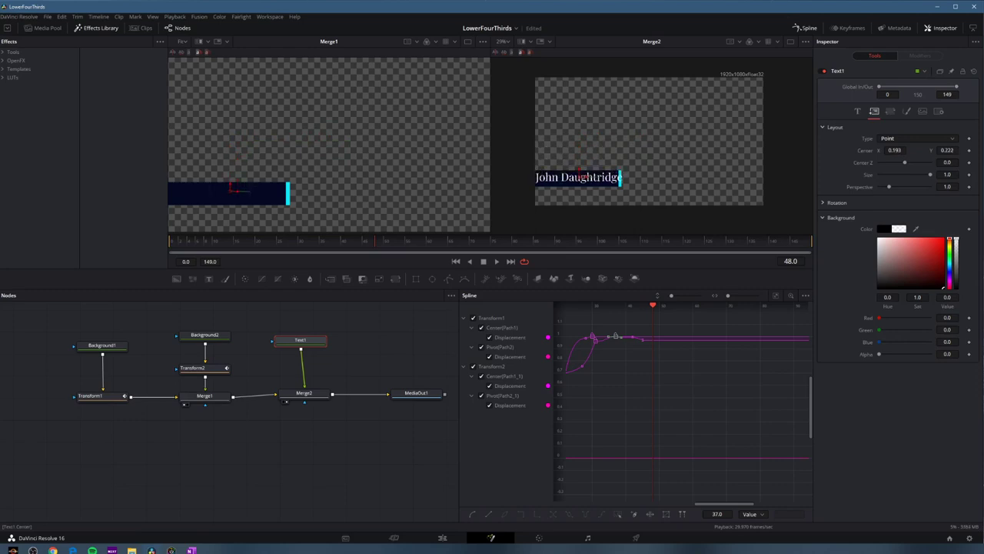
- Shrink the name to size about 0.055 and fine-tune Center X to 0.22
left_click(858, 111)
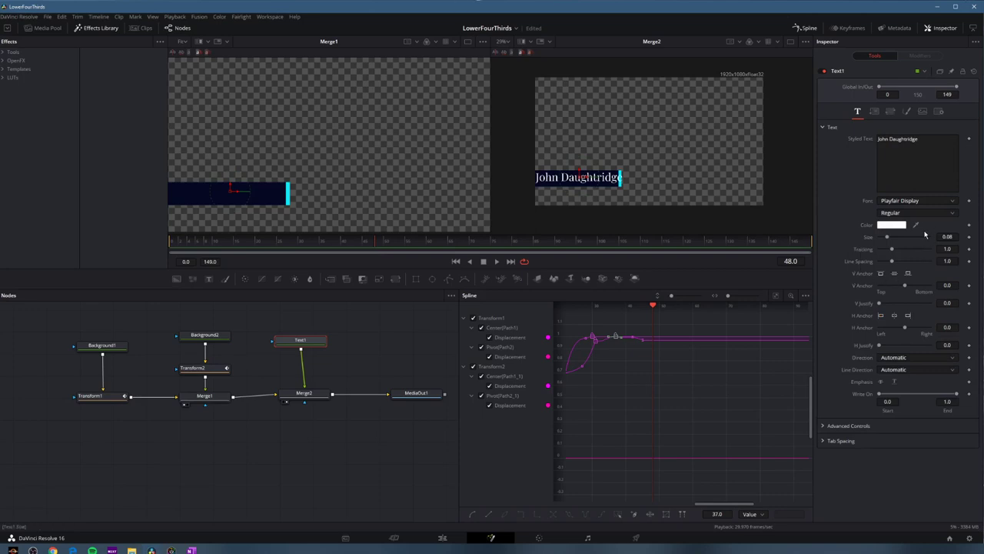
left_click_drag(886, 239, 885, 239)
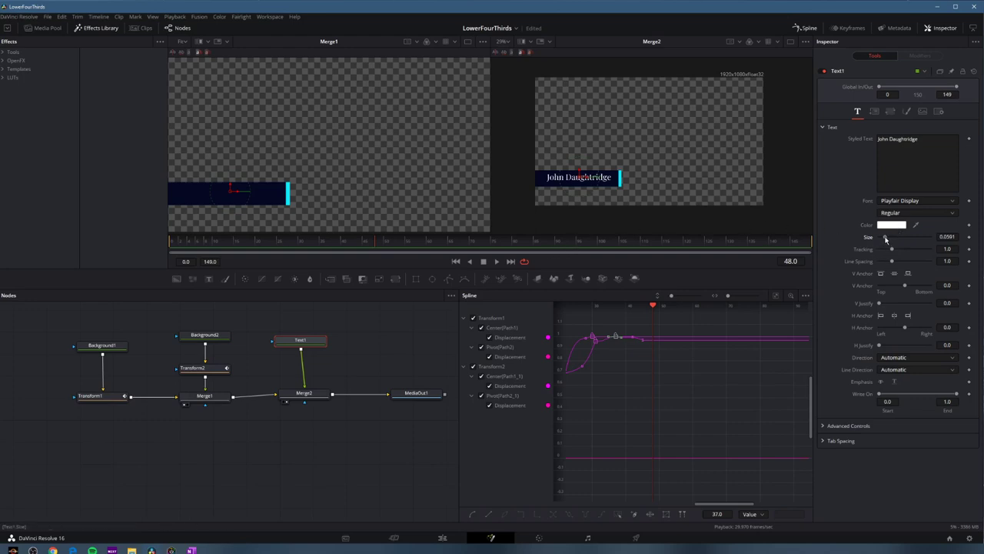
left_click_drag(886, 240, 885, 239)
left_click(874, 112)
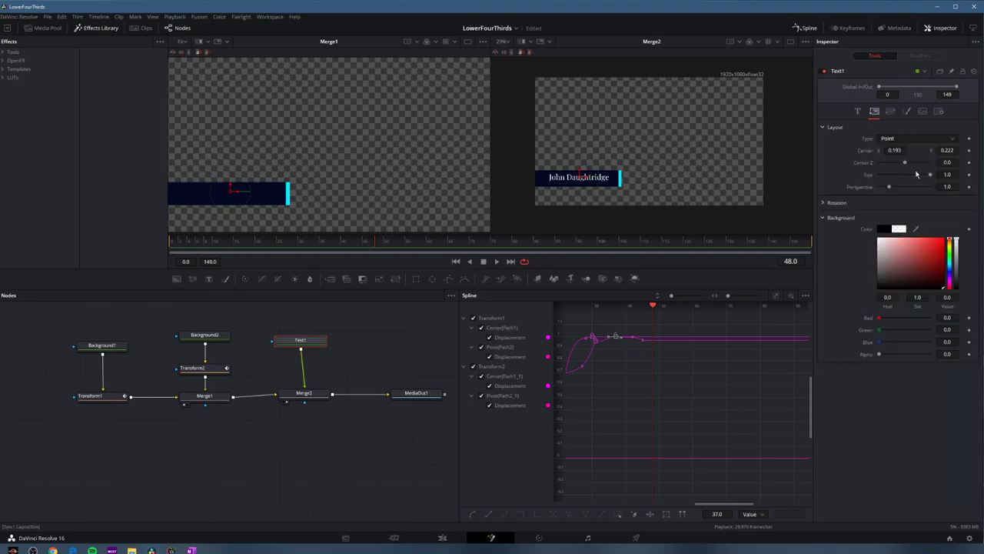
left_click_drag(894, 150, 912, 150)
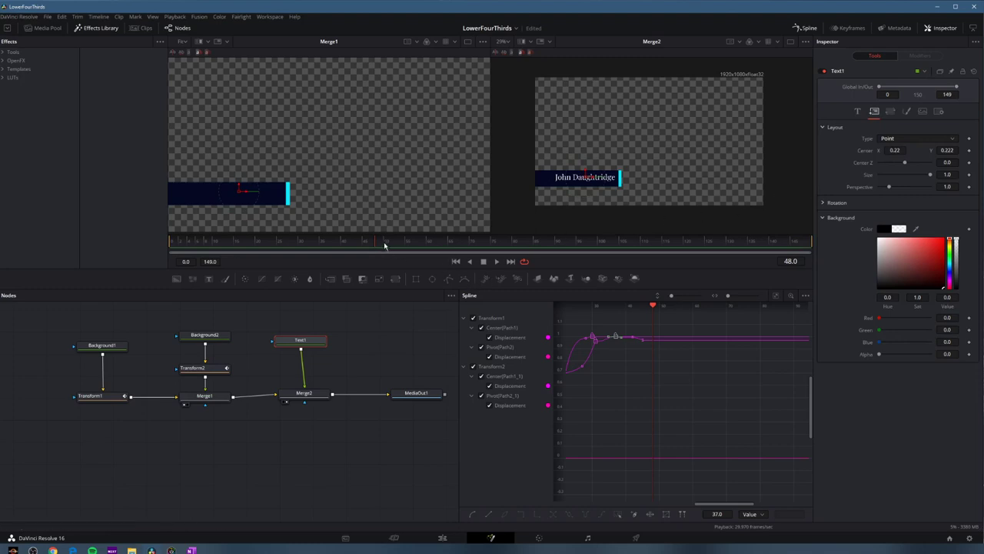
- Keyframe the name's Center at frame 50, then set Center X to -0.155 at frame 0
left_click_drag(375, 243, 386, 240)
left_click(970, 151)
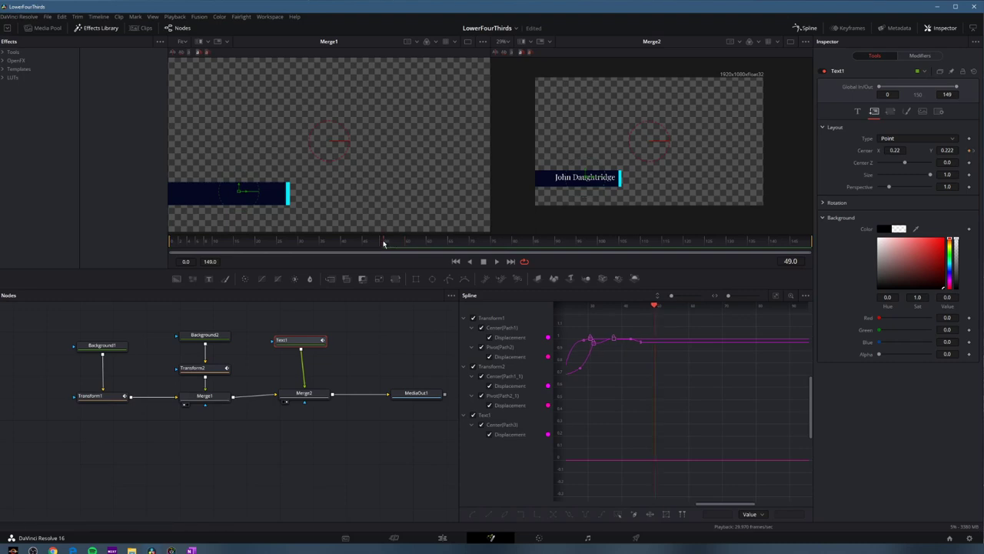
left_click_drag(387, 244, 163, 249)
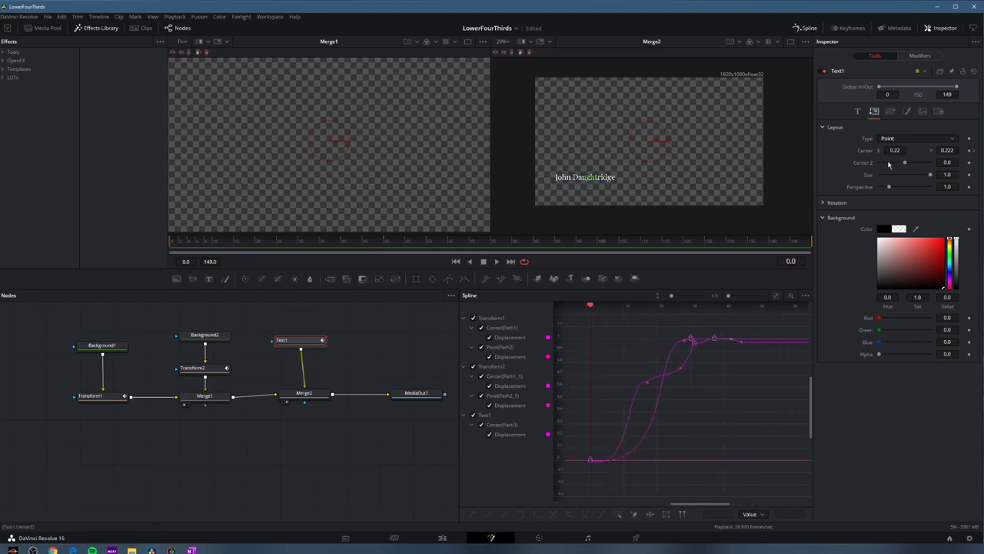
left_click_drag(895, 150, 864, 150)
left_click_drag(523, 197, 526, 198)
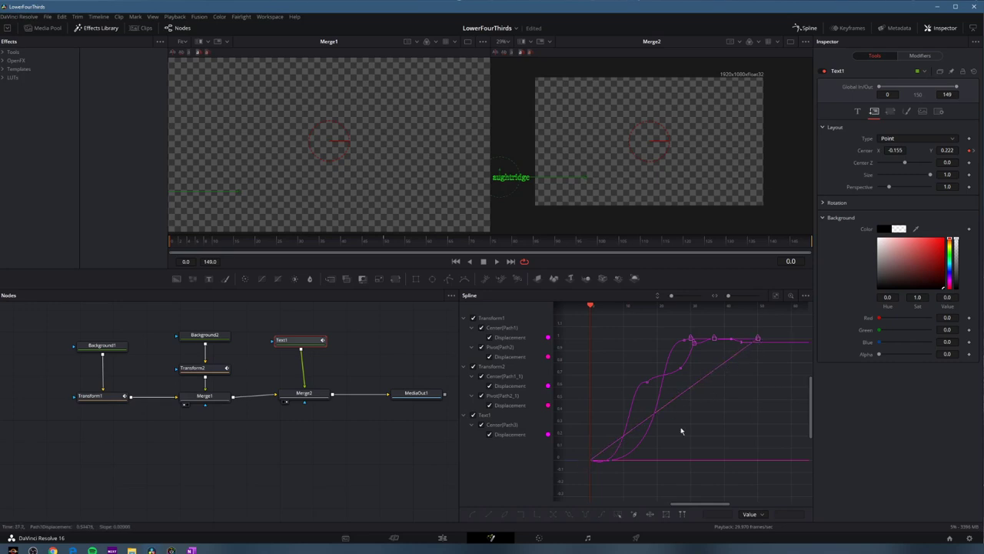
- Ease the name's slide-in position curve, preview the animation, and save the project
left_click_drag(664, 413, 688, 435)
mouse_move(713, 394)
left_mouse_down()
mouse_move(706, 388)
mouse_move(718, 389)
left_mouse_up()
key("space")
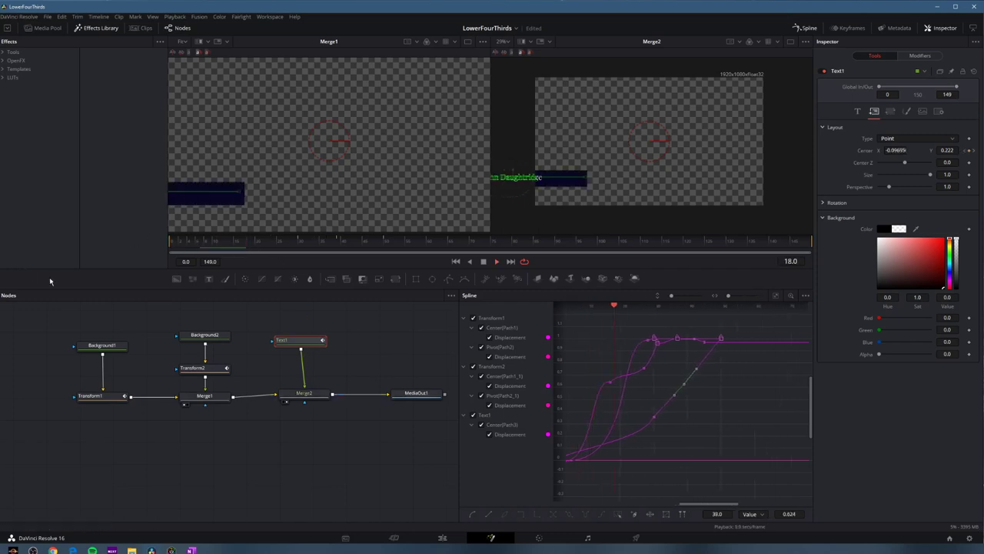
key("space")
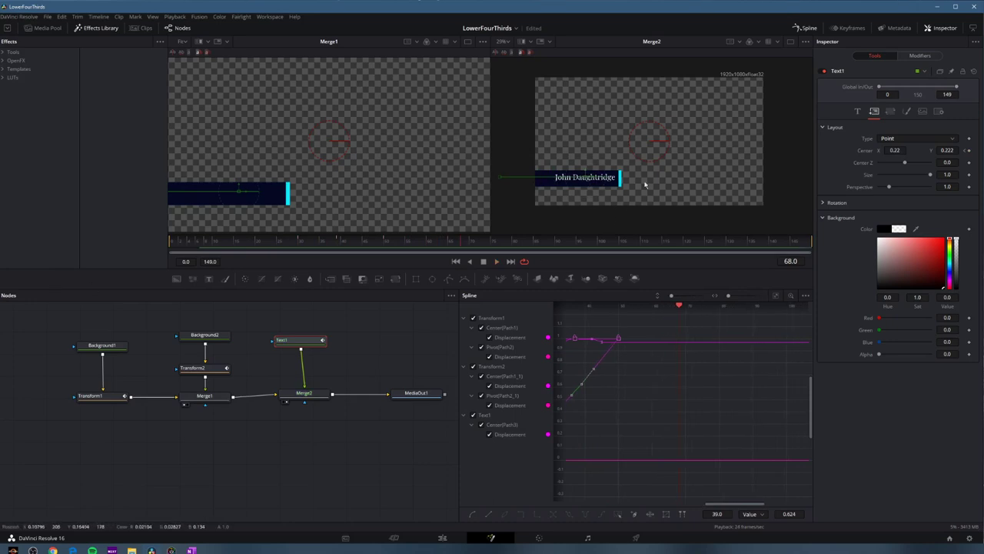
key("ctrl+s")
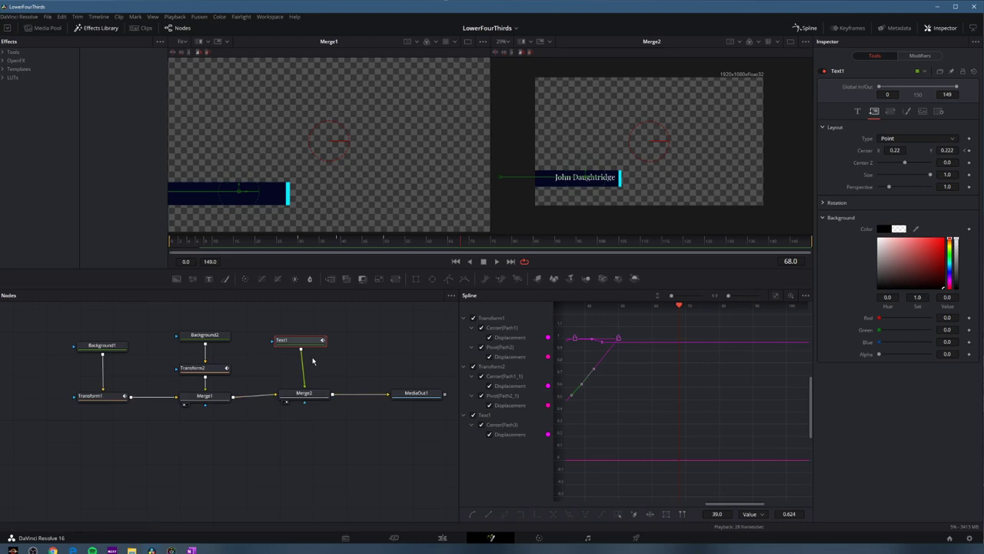
left_click_drag(304, 340, 304, 332)
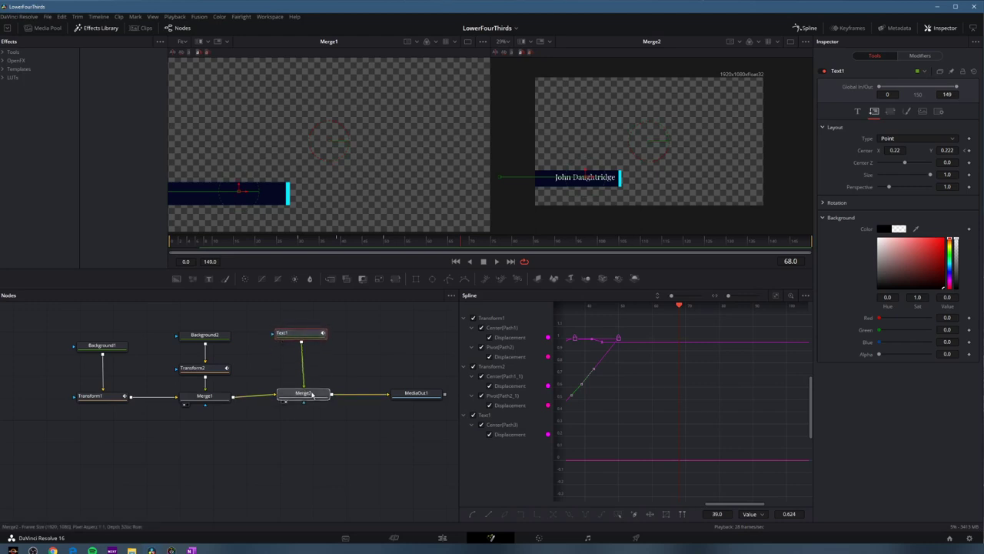
- Insert a Merge3 node after Merge2 via the 'mer' search, tidy it before MediaOut1, and open the Media Pool
left_click_drag(311, 395, 299, 397)
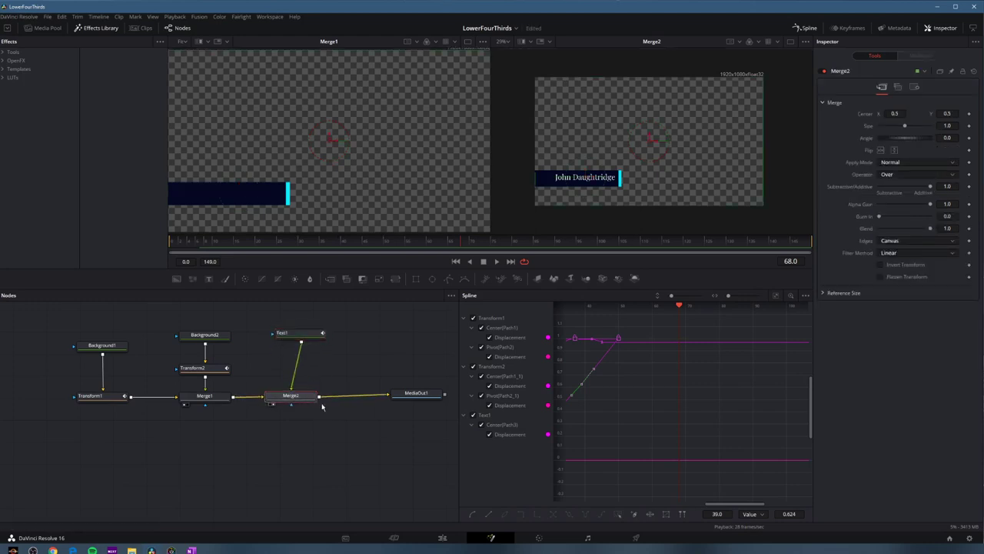
key("shift+space")
type("mer")
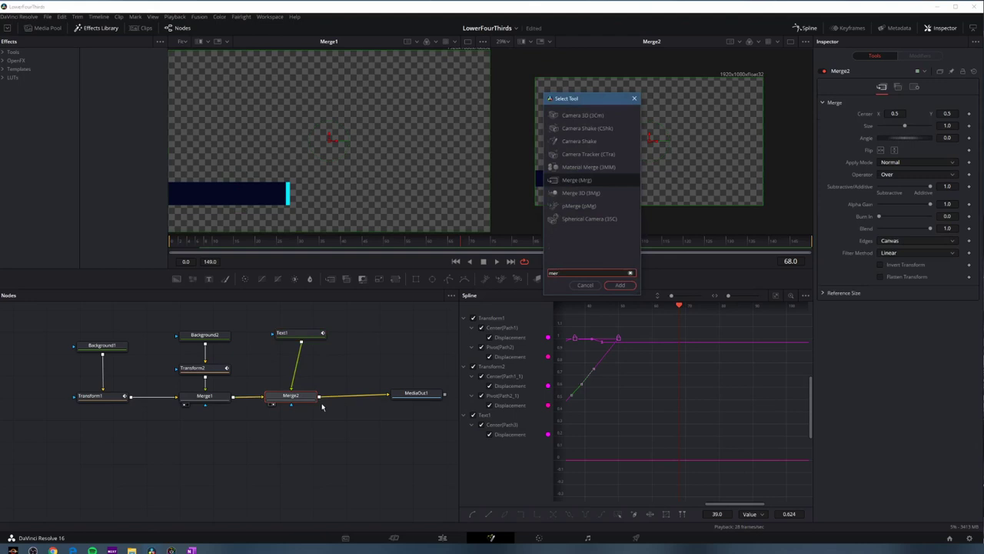
key("Return")
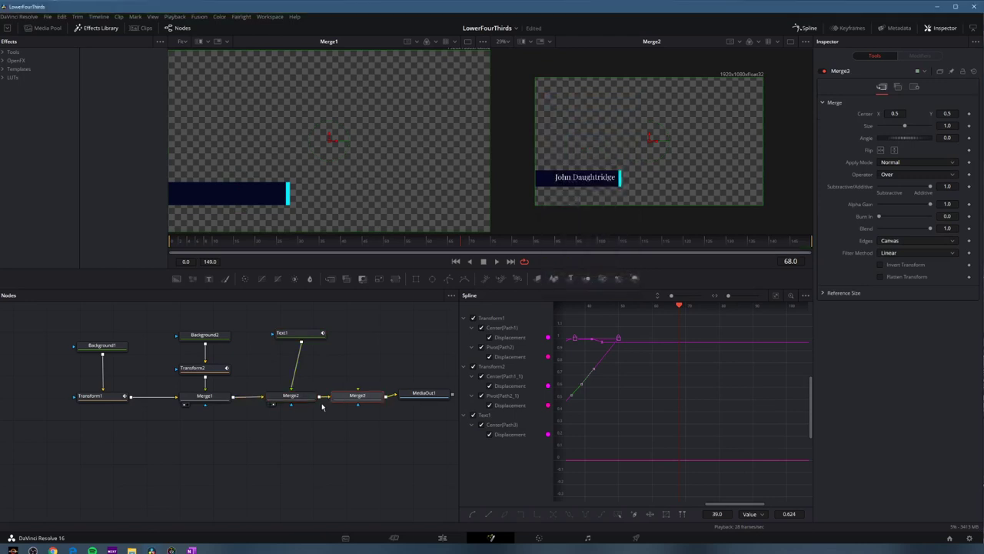
left_click(423, 394)
left_click_drag(358, 396, 347, 389)
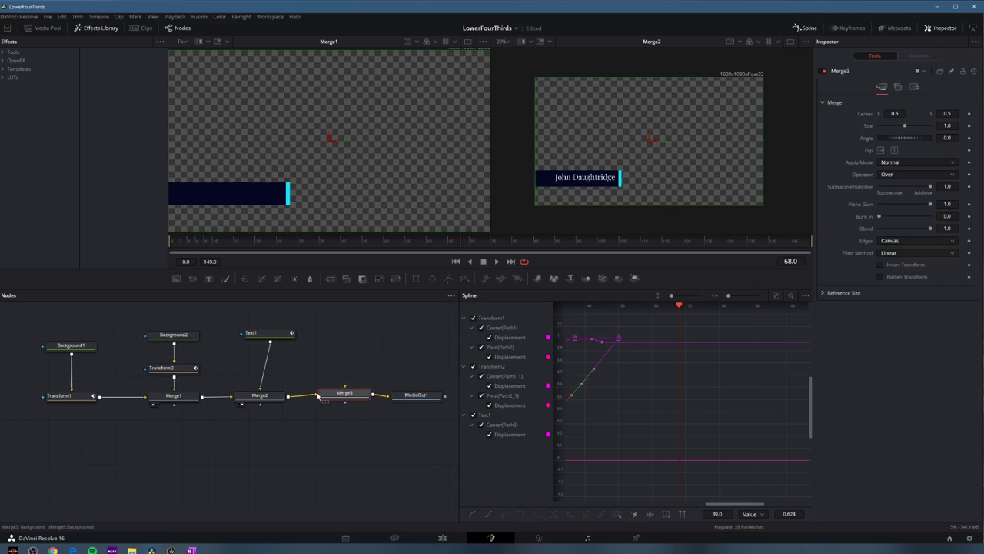
left_click(44, 28)
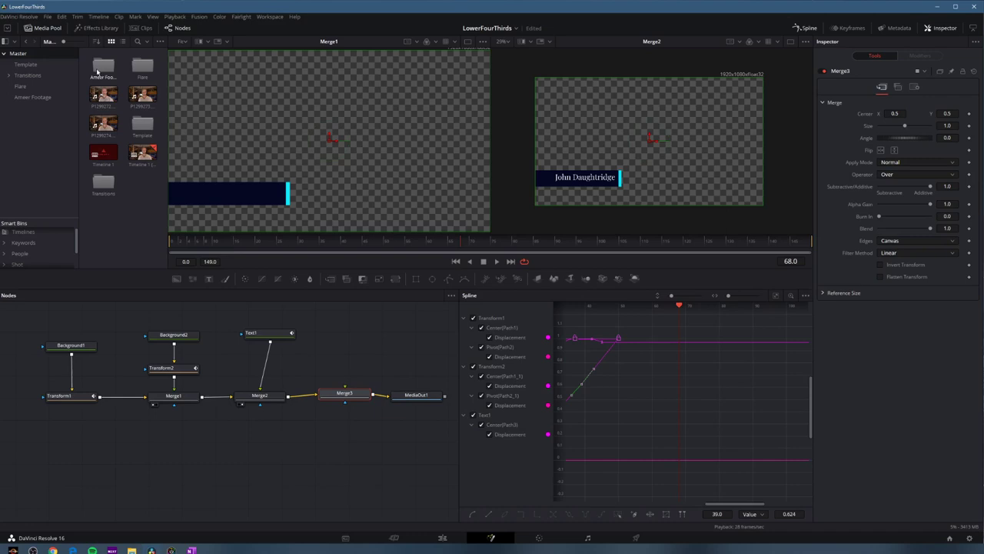
- Bring the Final Logo clip from the Template bin in as MediaIn1 feeding Merge3, and view MediaOut1
double_click(143, 124)
left_click(141, 67)
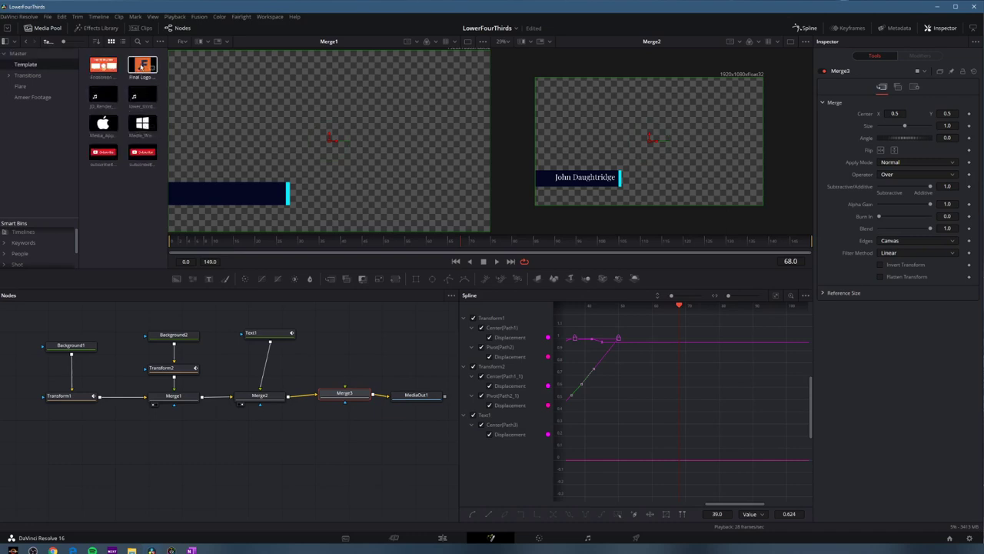
left_click_drag(143, 66, 346, 353)
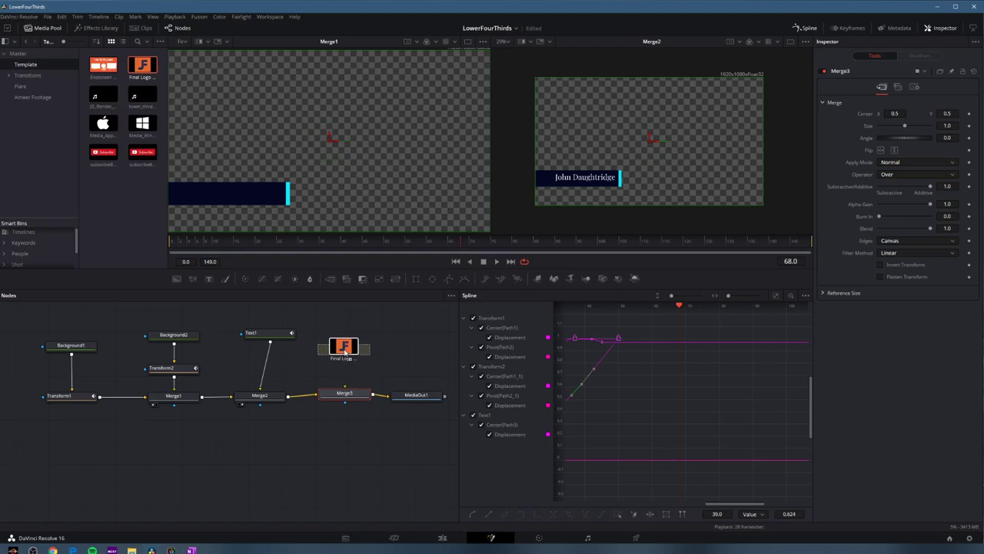
left_click_drag(346, 353, 344, 392)
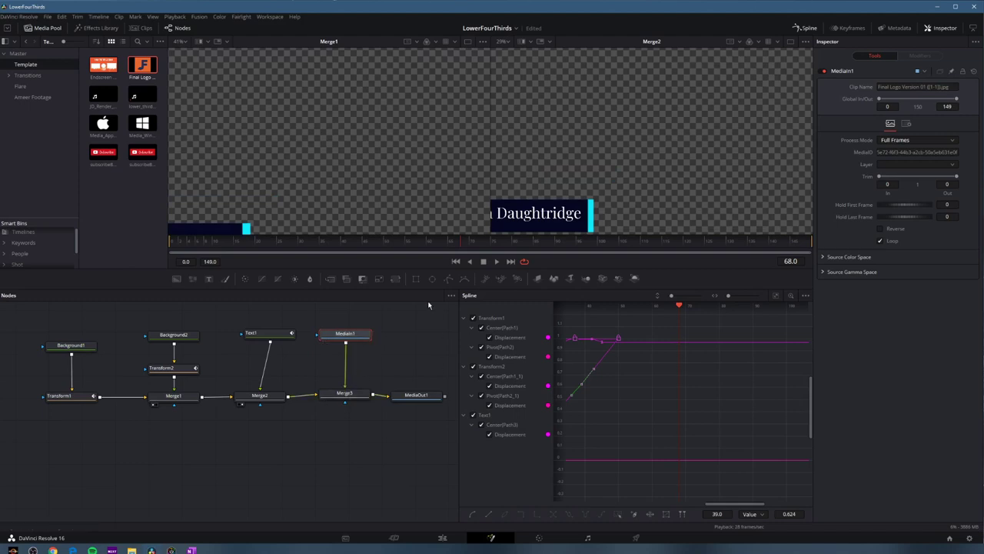
left_click(419, 395)
key("2")
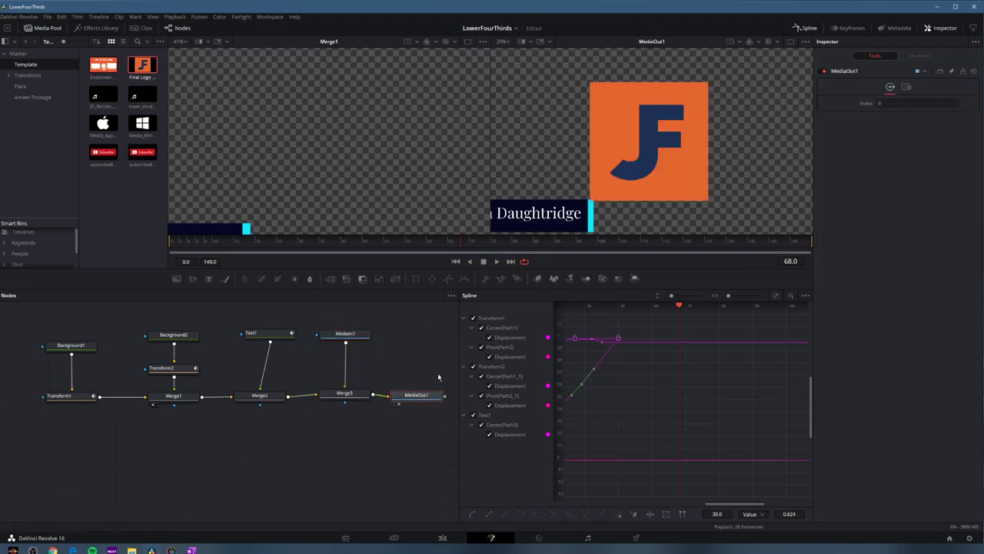
scroll(573, 164, "down", 2)
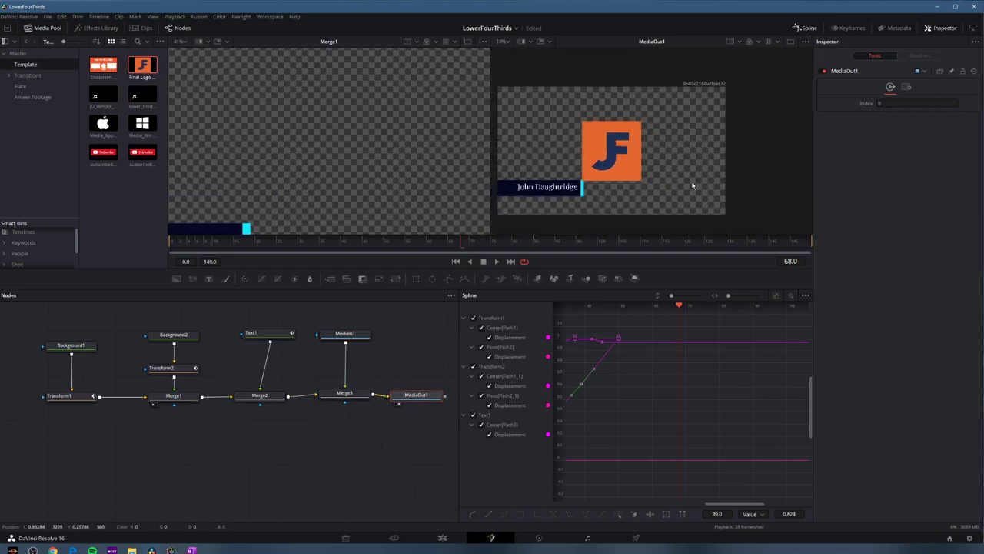
- Insert a Transform node (Transform3) after the logo's MediaIn1 node
left_click(342, 336)
key("shift+space")
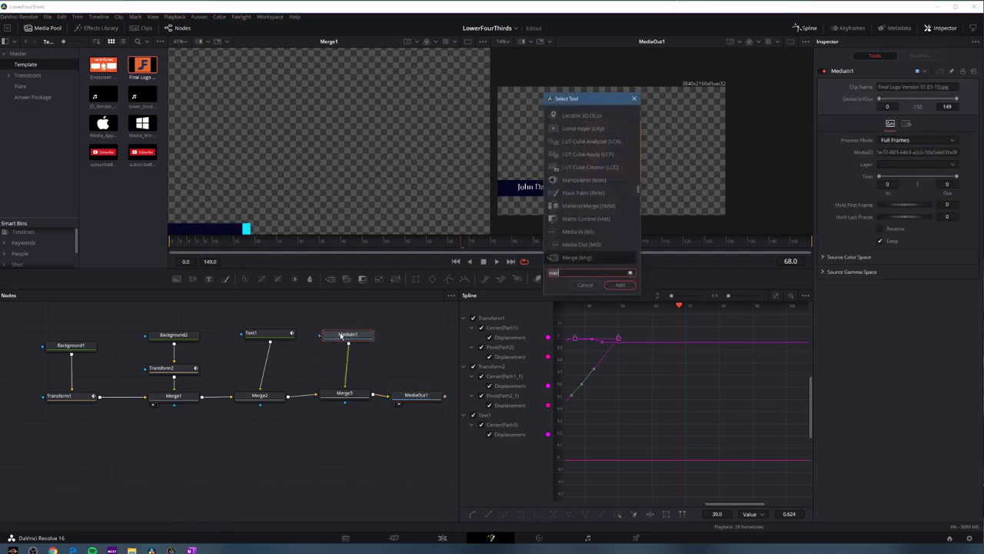
type("trans")
key("Return")
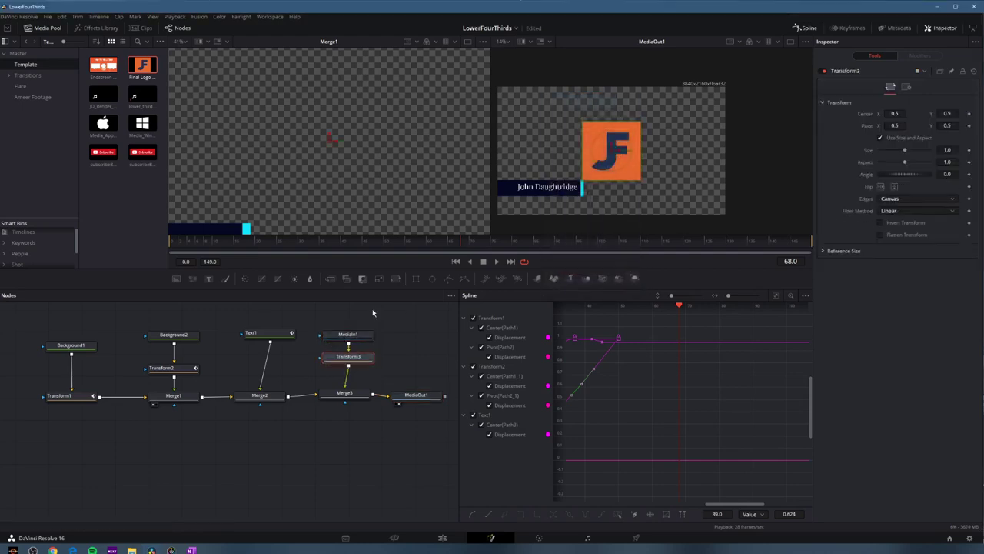
left_click_drag(349, 357, 346, 363)
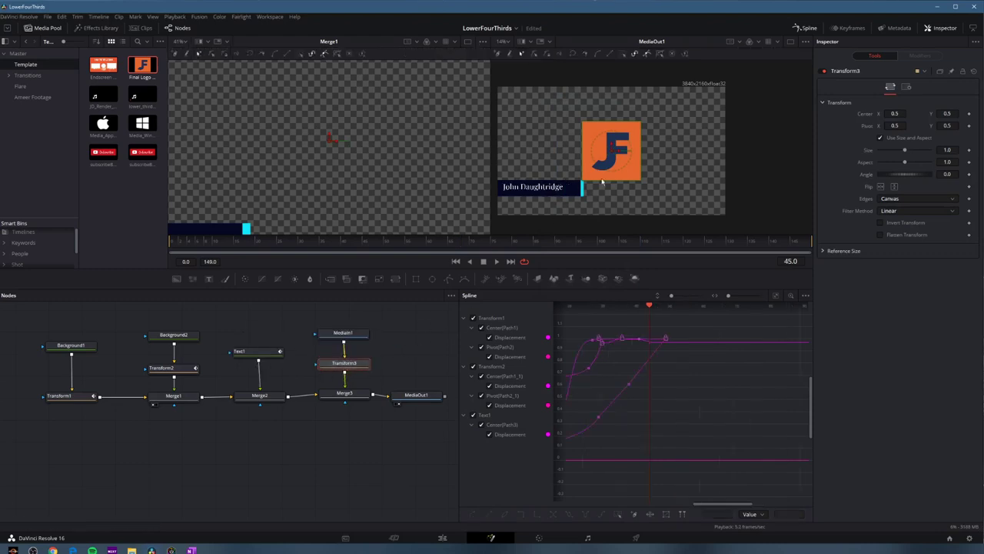
- Shrink the logo to size 0.22 and move it to the name bar's left end
left_click_drag(894, 113, 883, 113)
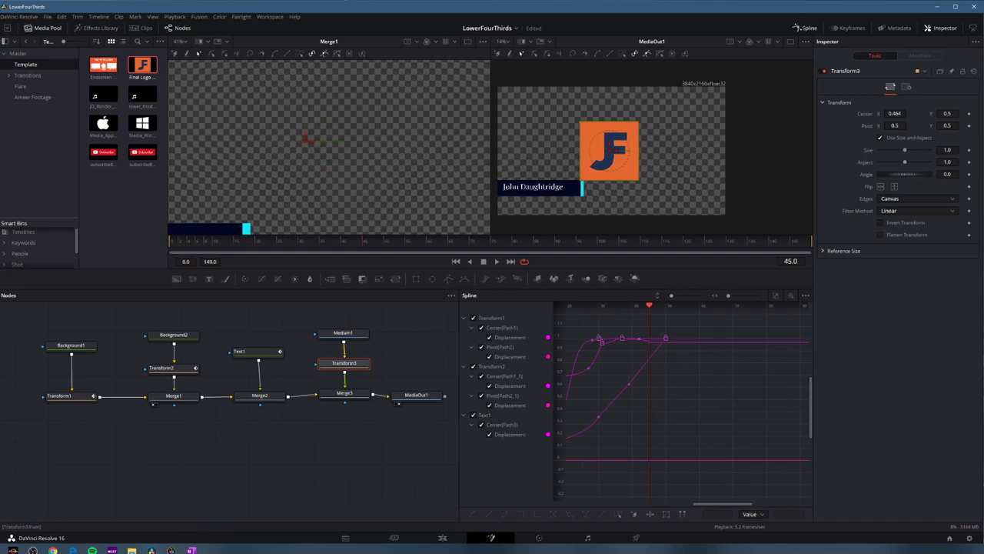
left_click_drag(905, 151, 890, 150)
left_click_drag(894, 113, 848, 113)
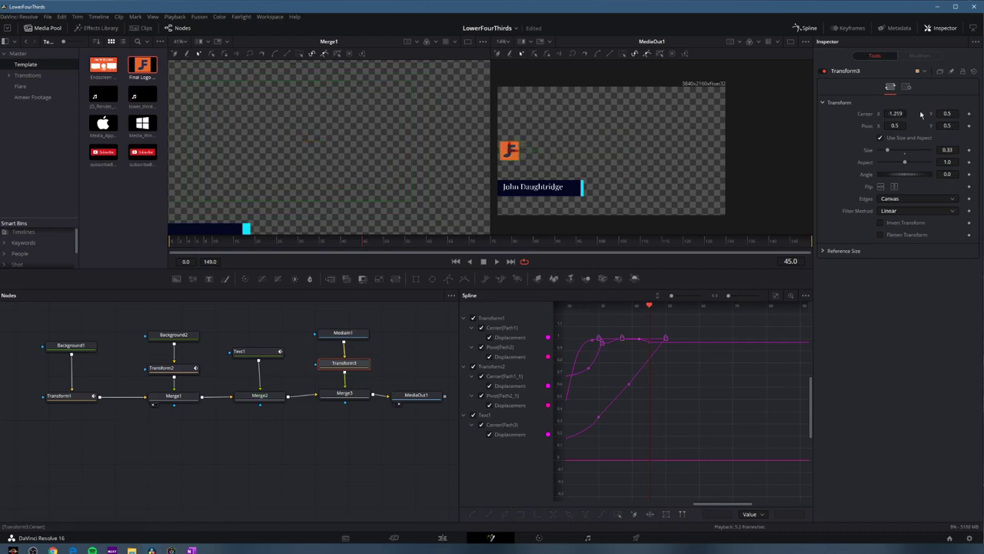
left_click_drag(947, 113, 935, 113)
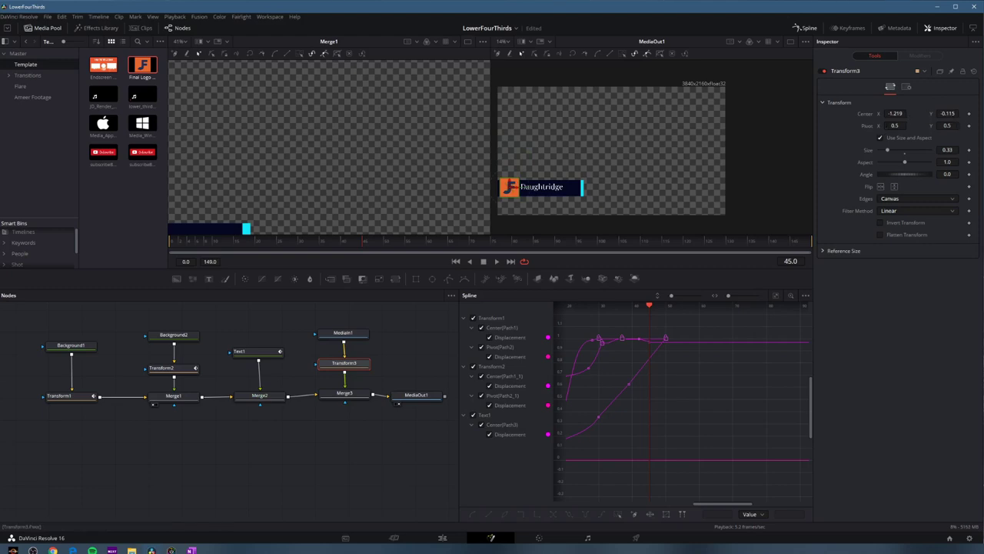
left_click_drag(889, 150, 879, 150)
scroll(549, 183, "up", 2)
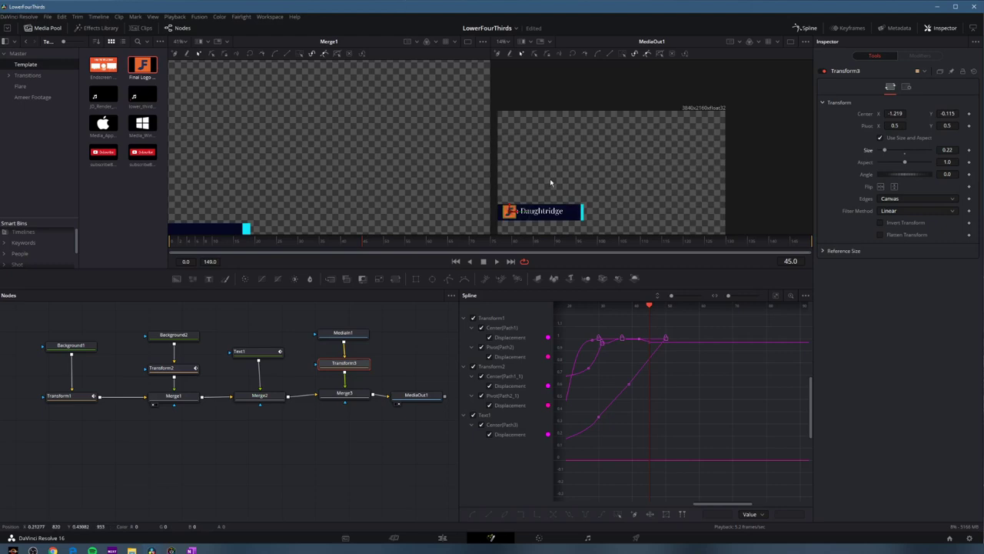
- Zoom in and nudge the logo's Center left and down to -1.267, -0.119
scroll(511, 213, "up", 5)
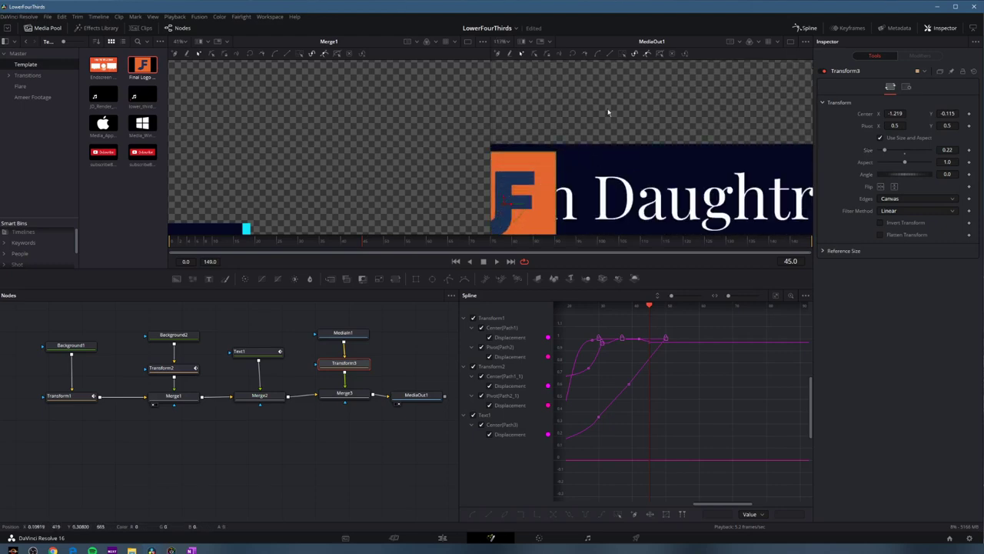
scroll(608, 112, "up", 2)
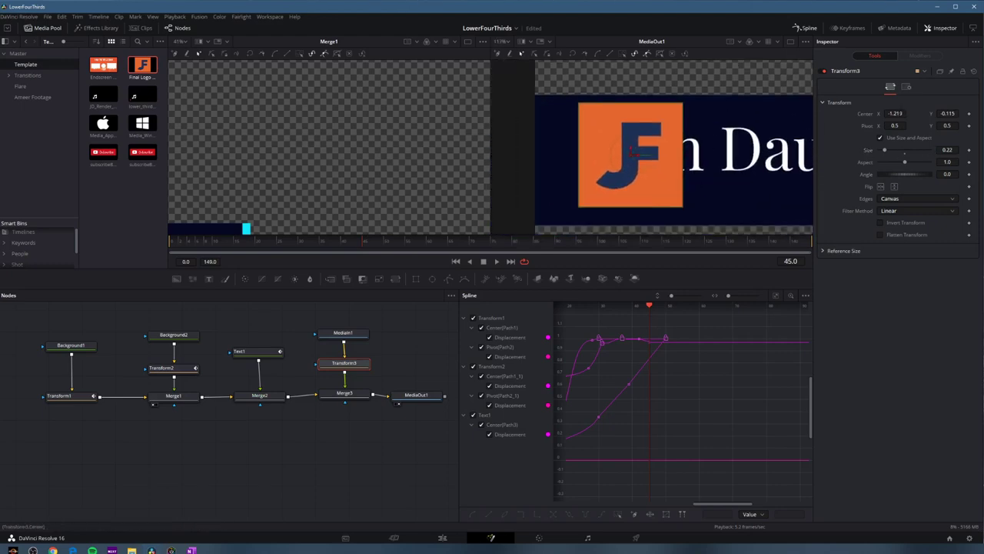
left_click_drag(630, 152, 608, 152)
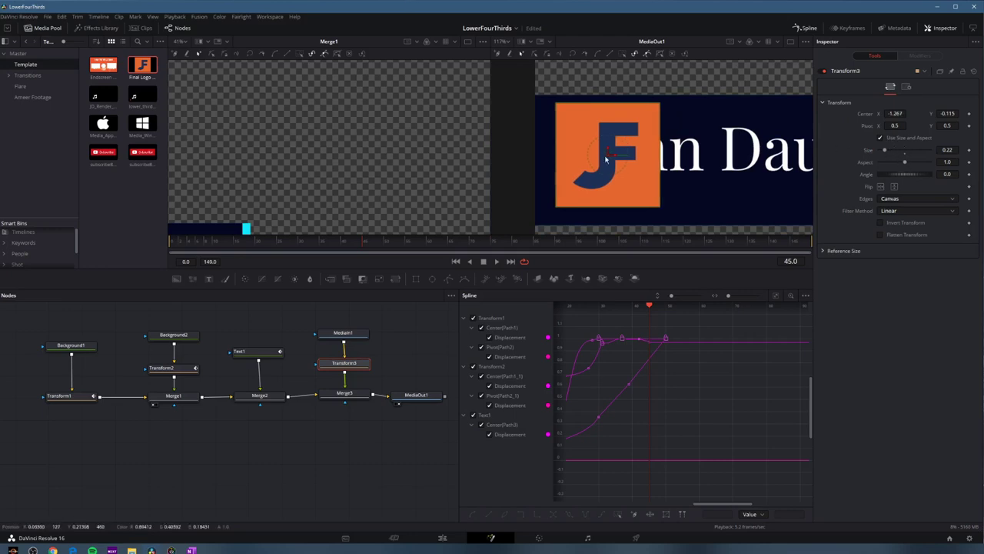
left_click_drag(948, 113, 945, 113)
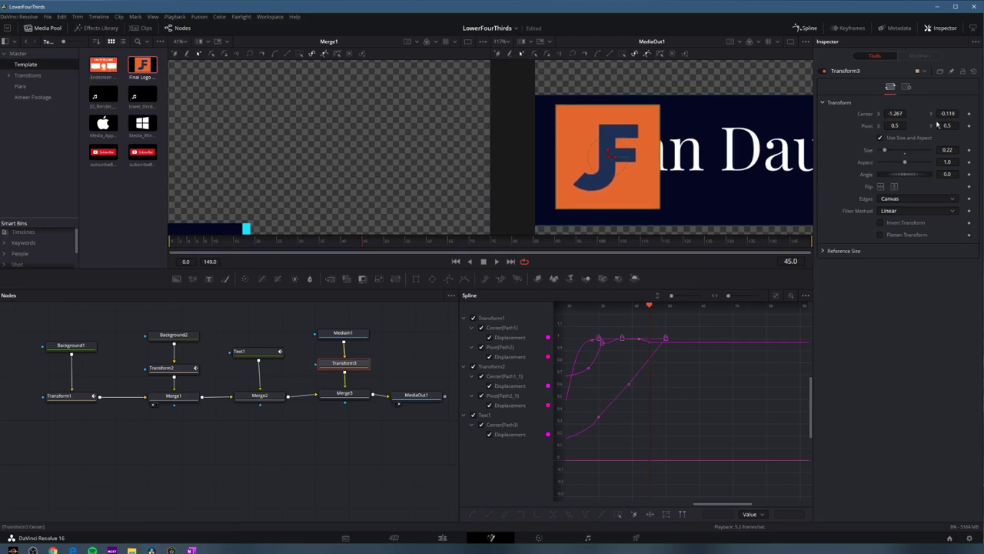
left_click(862, 199)
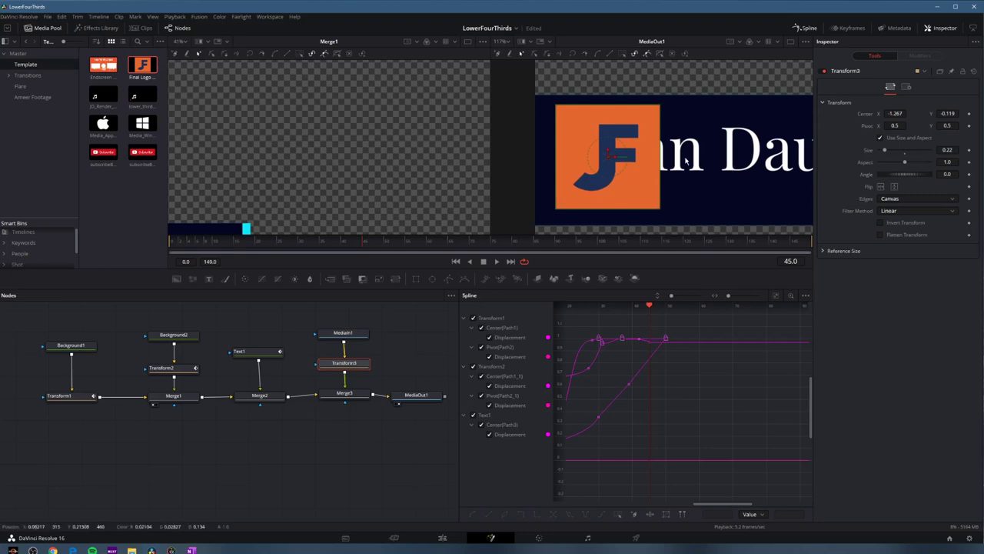
- Zoom the viewer back out to show the whole lower third
scroll(692, 140, "down", 5)
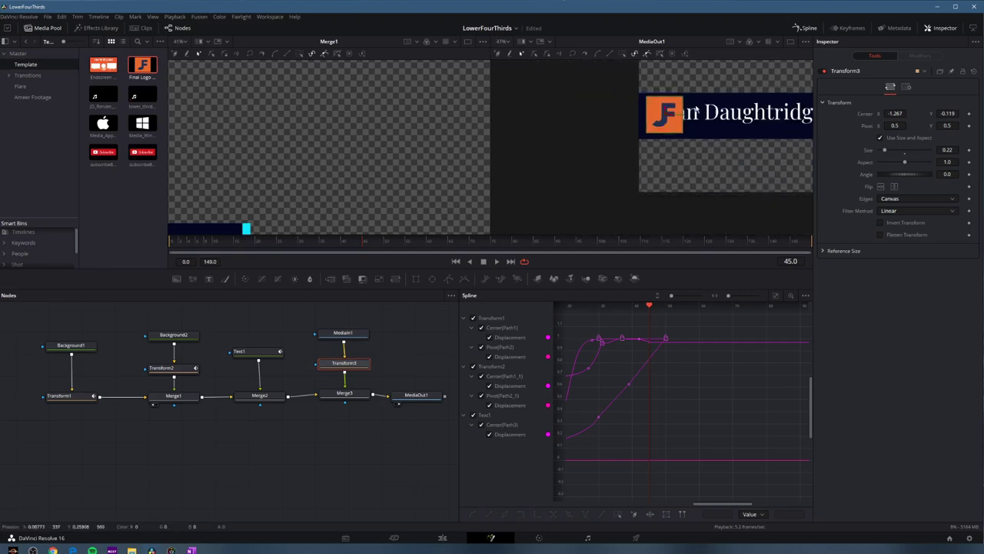
left_click_drag(725, 154, 606, 203)
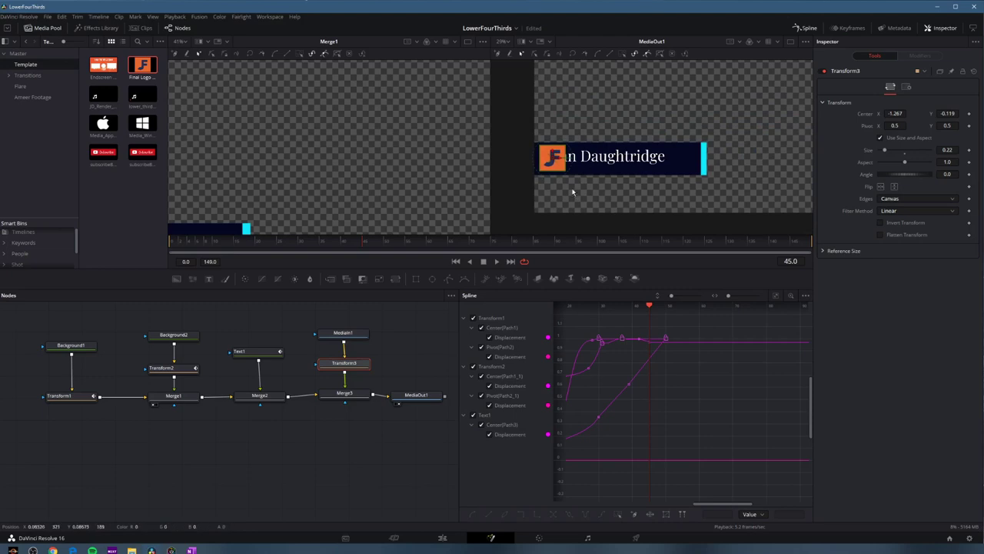
scroll(639, 195, "down", 1)
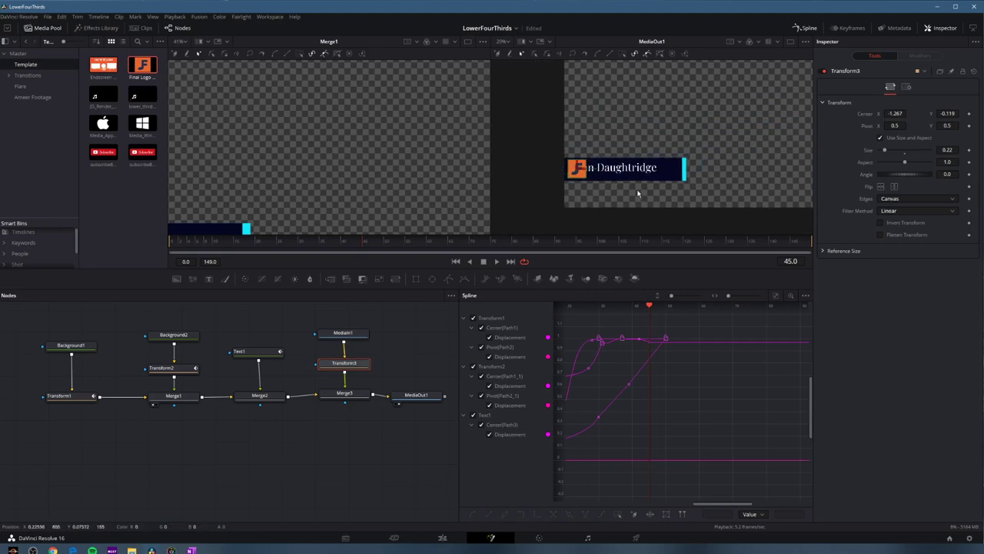
left_click(504, 41)
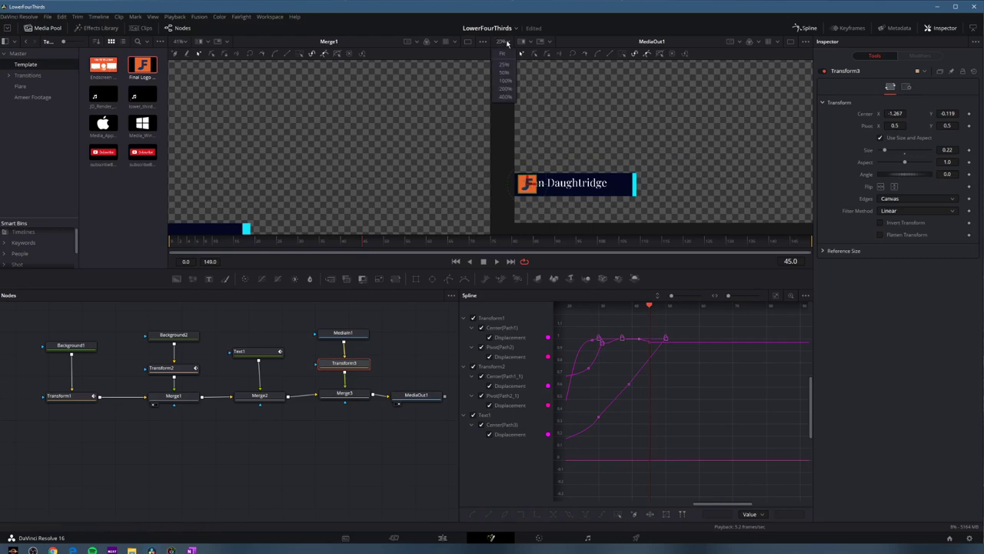
left_click(696, 139)
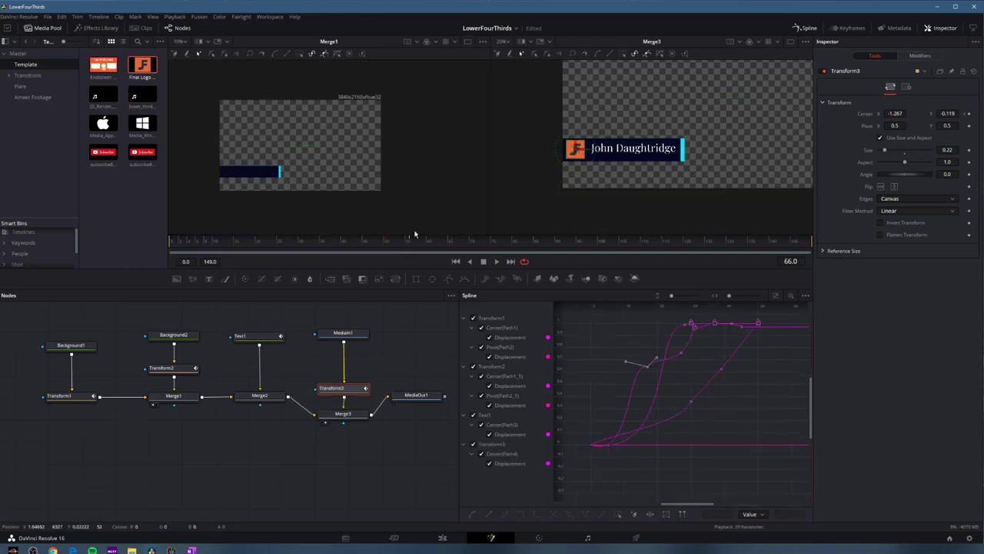
- Keyframe the logo's Center at frame 50, then move it off-screen left at frame 0
left_click(413, 240)
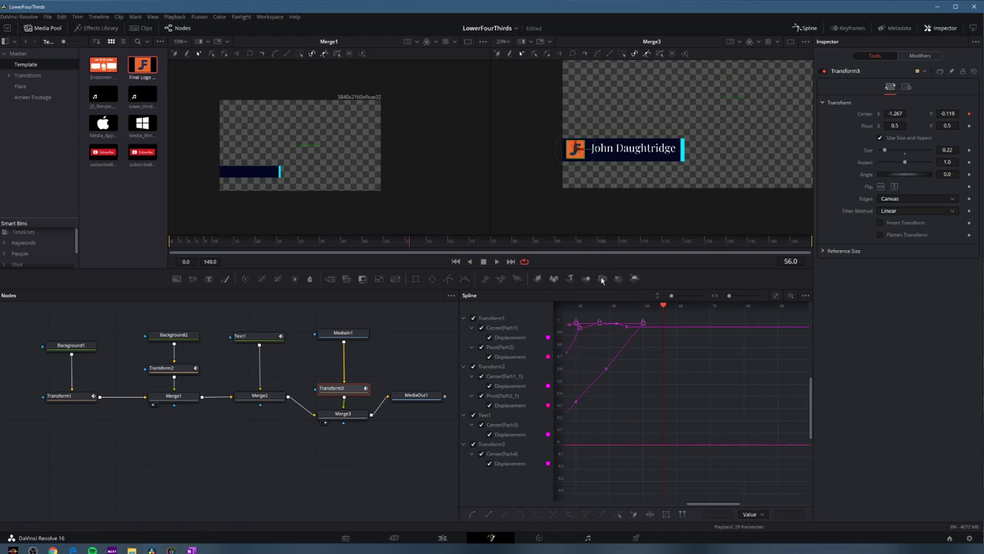
left_click_drag(410, 246, 387, 246)
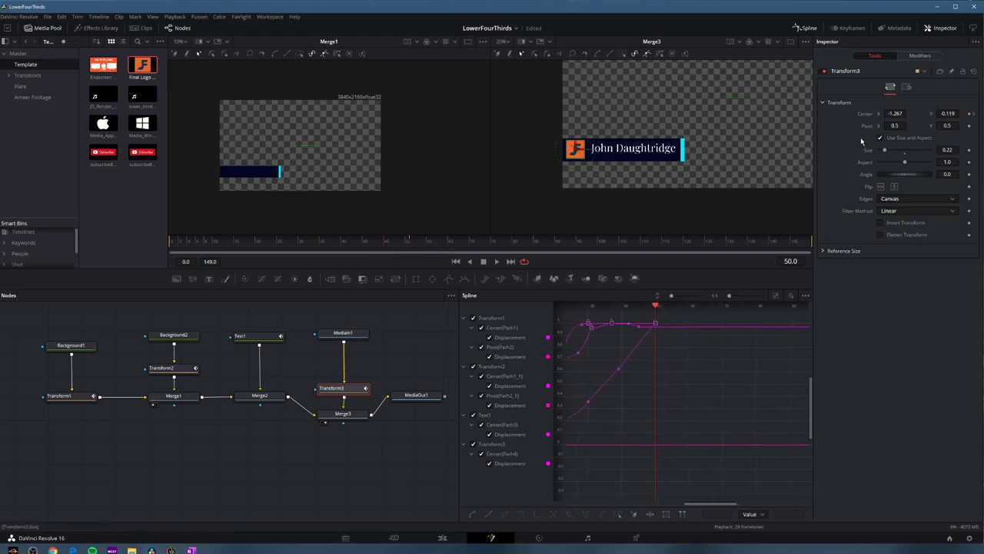
left_click(969, 114)
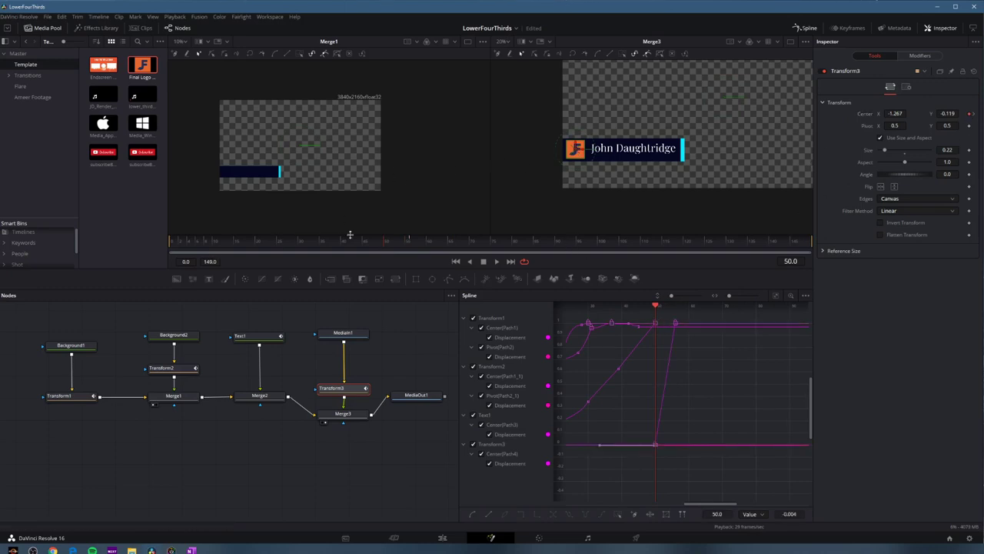
key("Home")
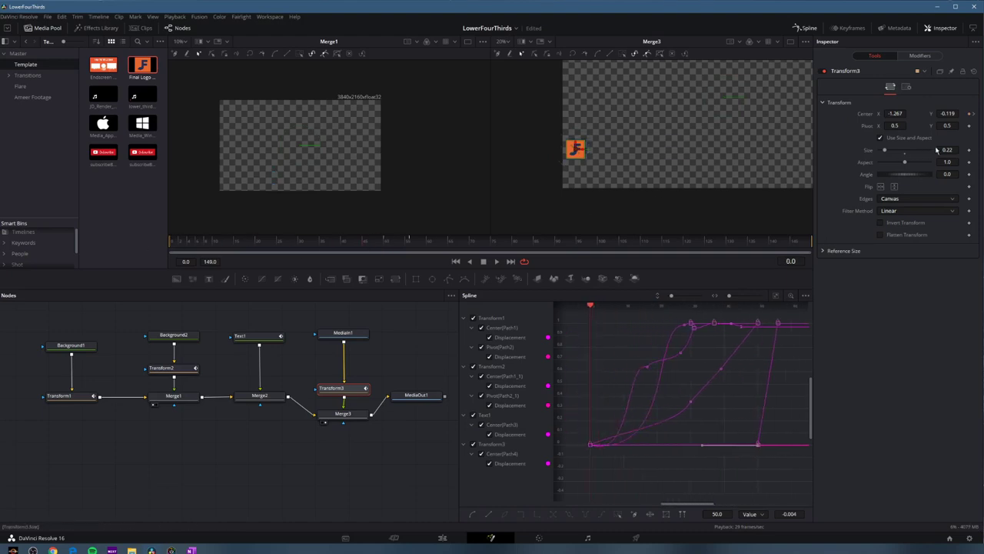
left_click_drag(576, 148, 520, 149)
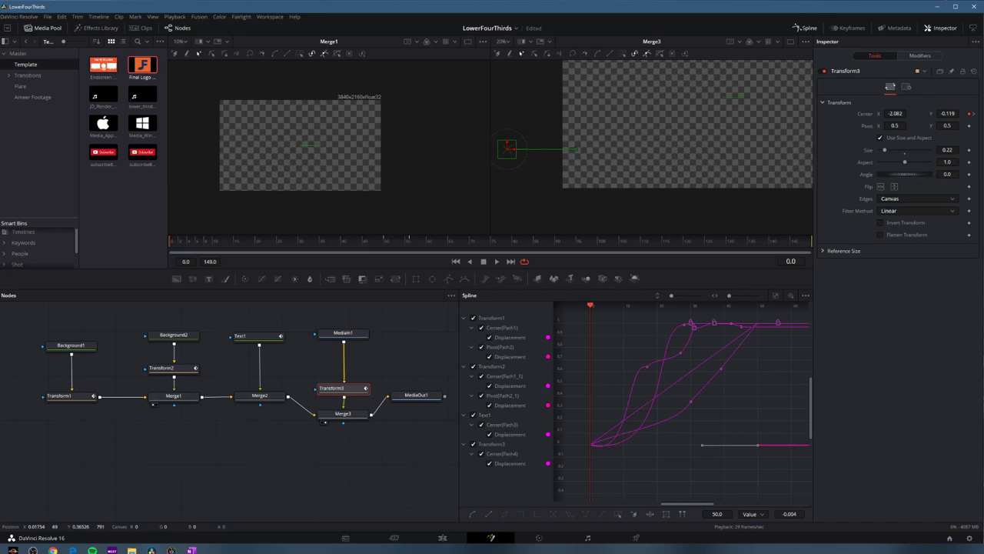
- Play the animation from the start to check the logo slide-in
key("space")
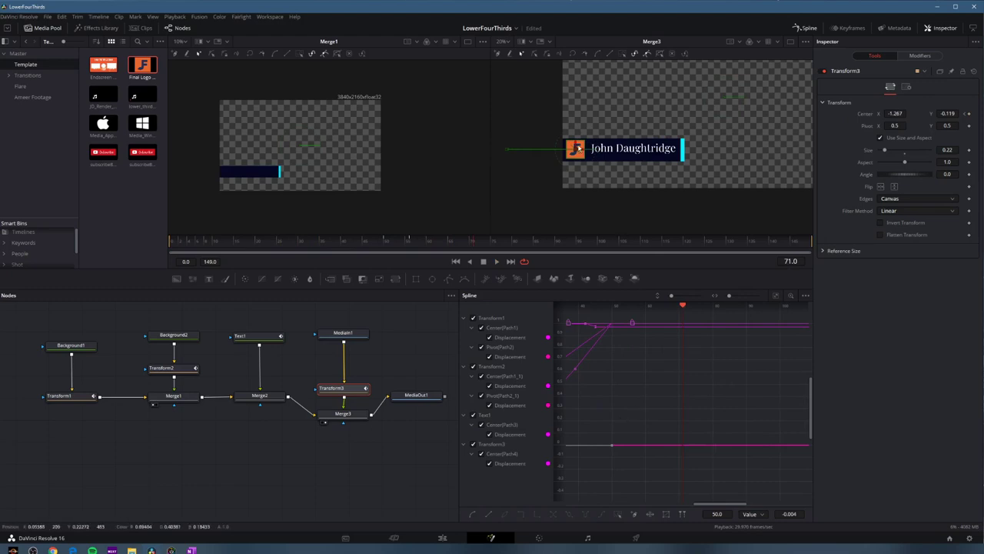
key("Home")
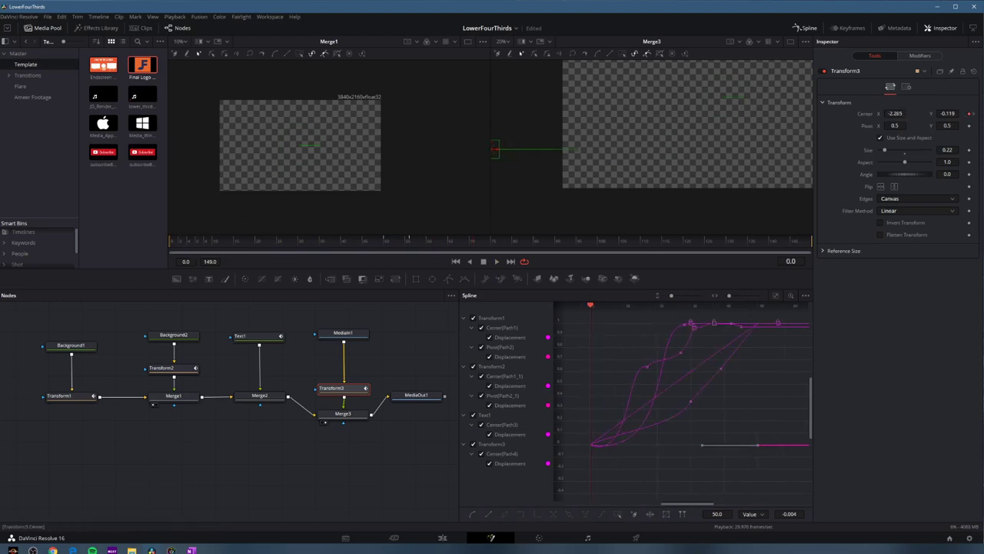
key("space")
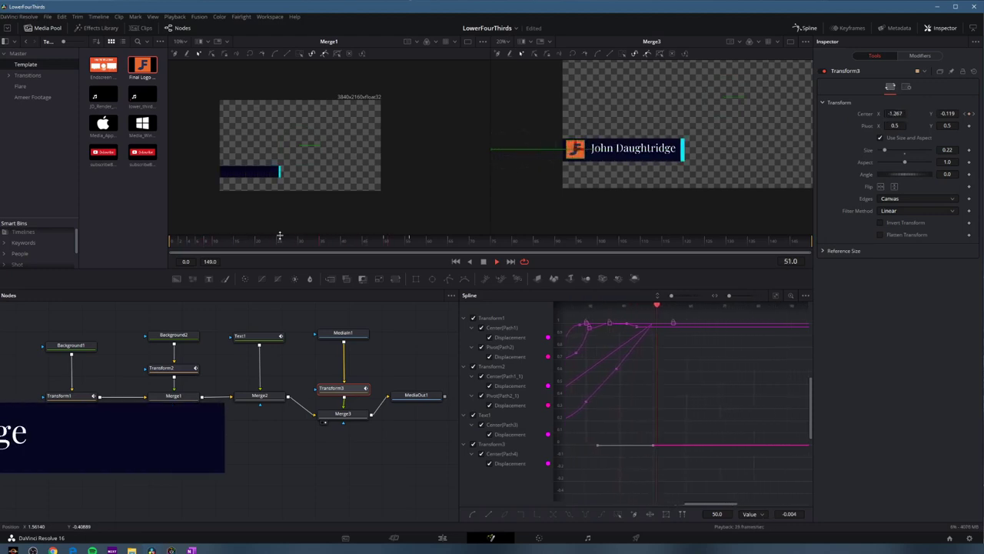